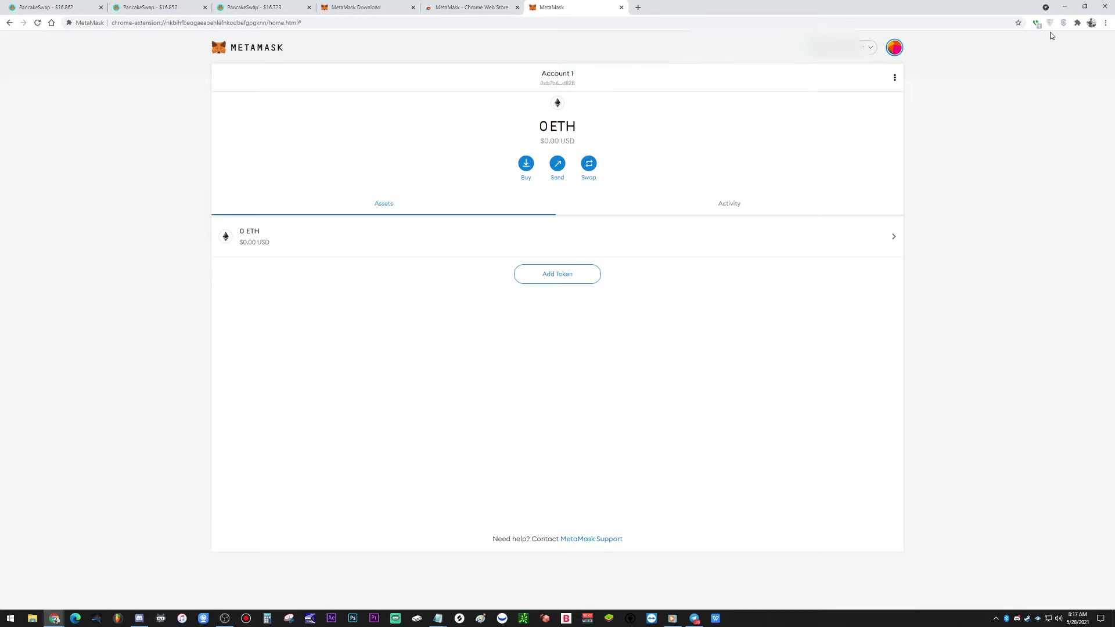
# - Close the open MetaMask wallet and Chrome Web Store pages and return to the metamask.io/download page
pyautogui.click(621, 7)
pyautogui.click(517, 7)
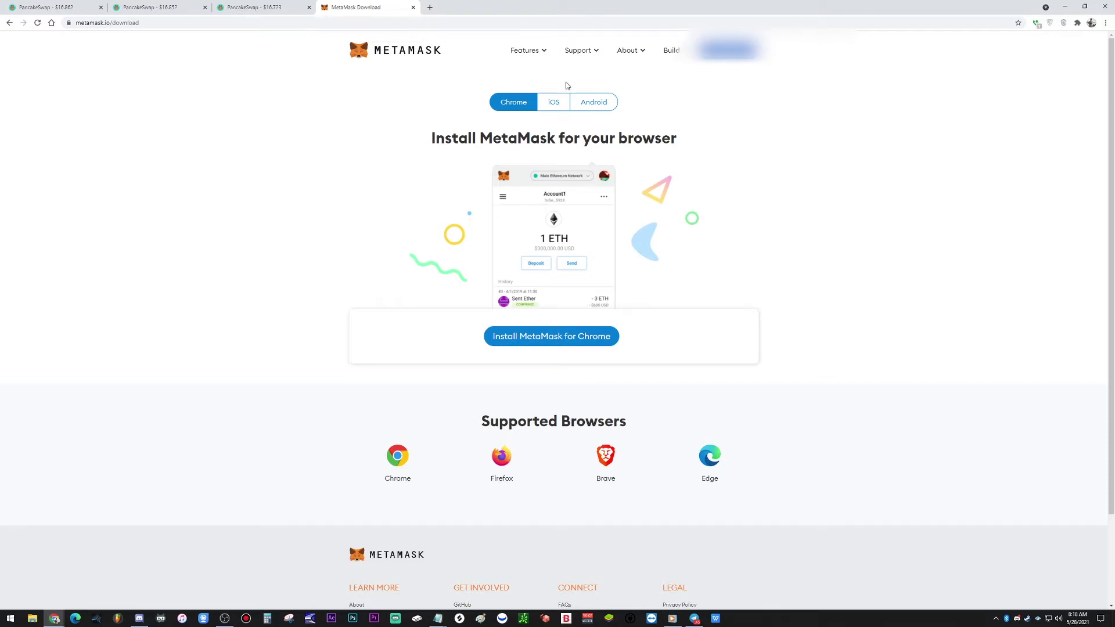
pyautogui.click(300, 24)
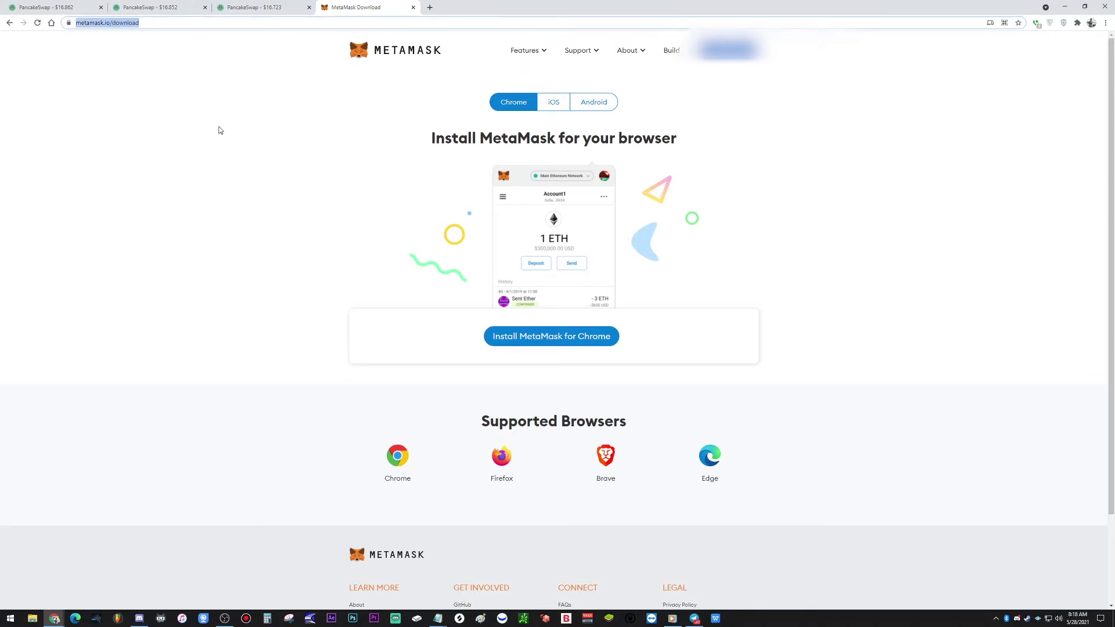
pyautogui.click(236, 113)
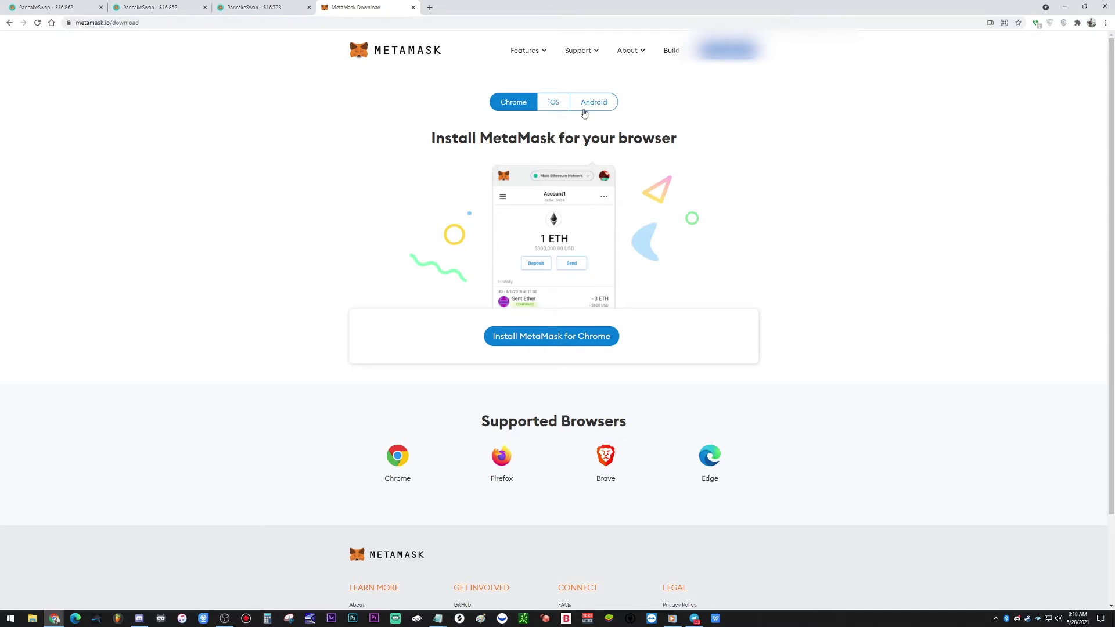
# - Look through the iOS and Android install options on the download page and return to the Chrome option
pyautogui.click(567, 110)
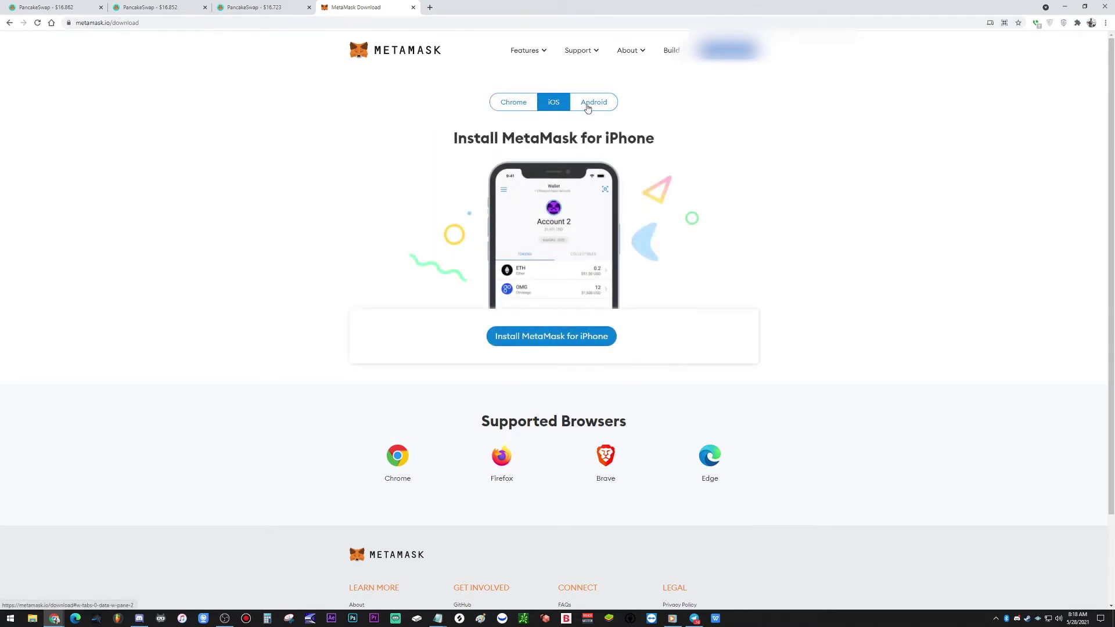
pyautogui.click(591, 103)
pyautogui.click(515, 102)
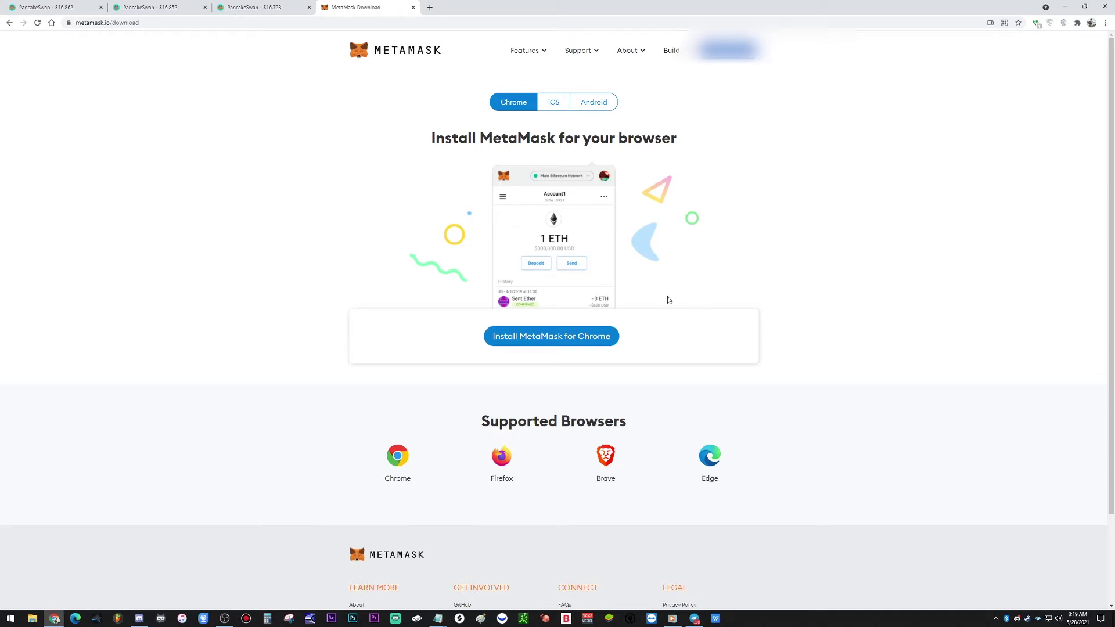
# - Install the MetaMask extension for Chrome from the Chrome Web Store and confirm adding it
pyautogui.click(554, 336)
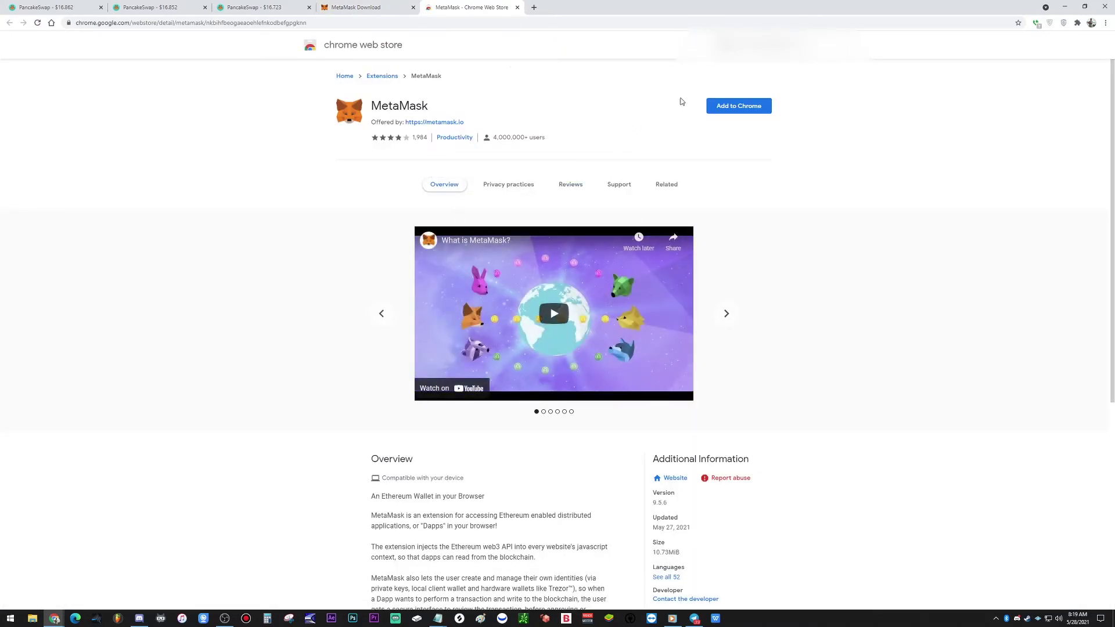
pyautogui.click(727, 106)
pyautogui.click(571, 120)
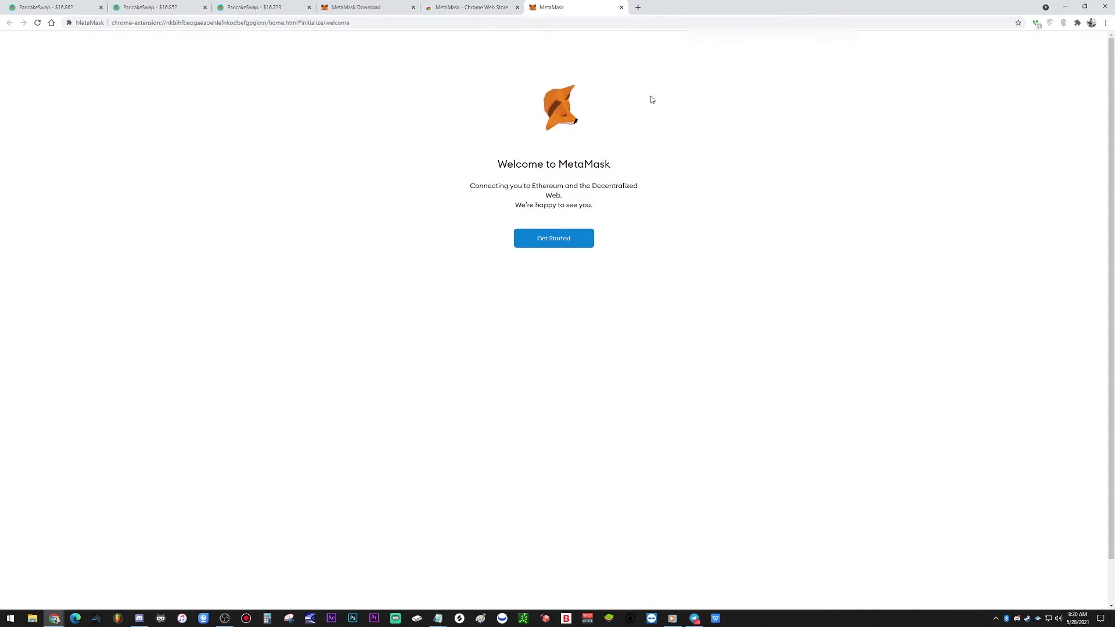
# - Get started with the MetaMask setup and choose to create a new wallet
pyautogui.click(555, 244)
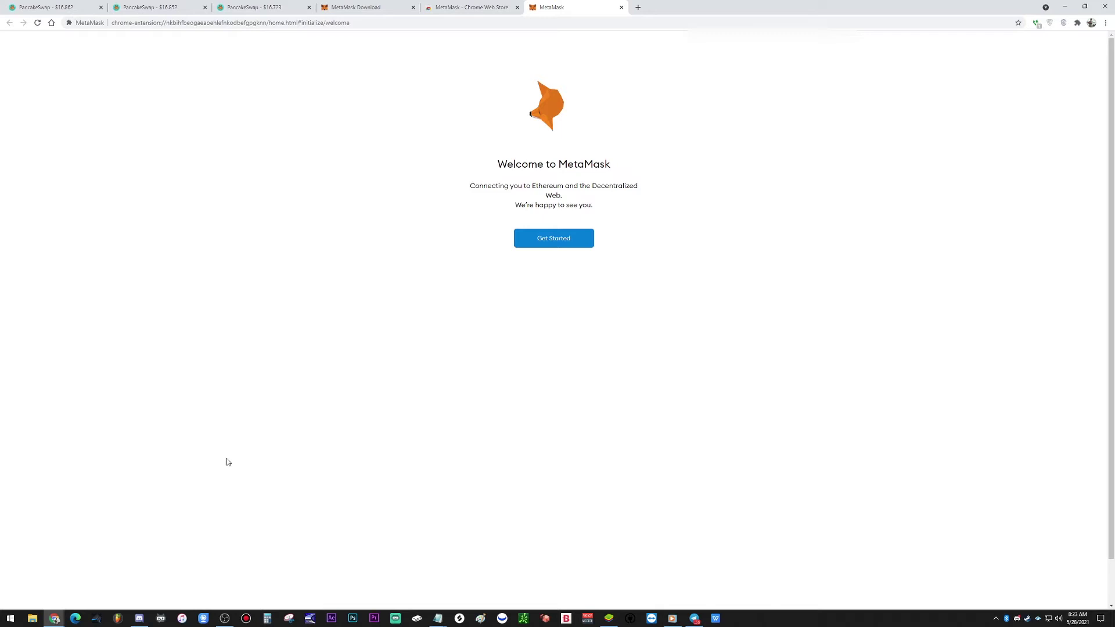
pyautogui.click(543, 237)
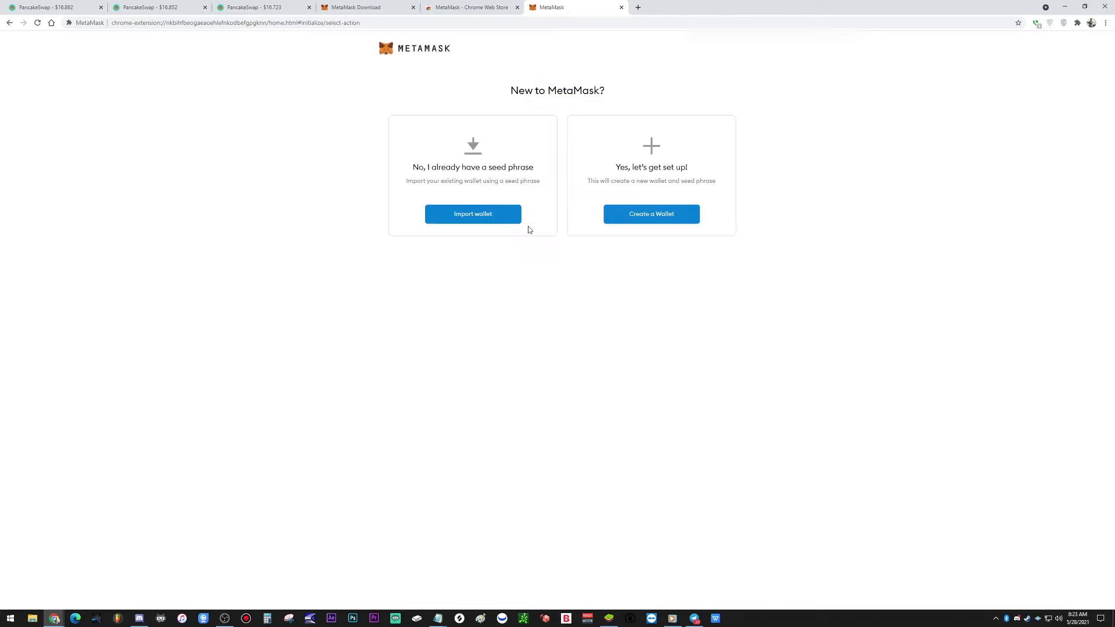
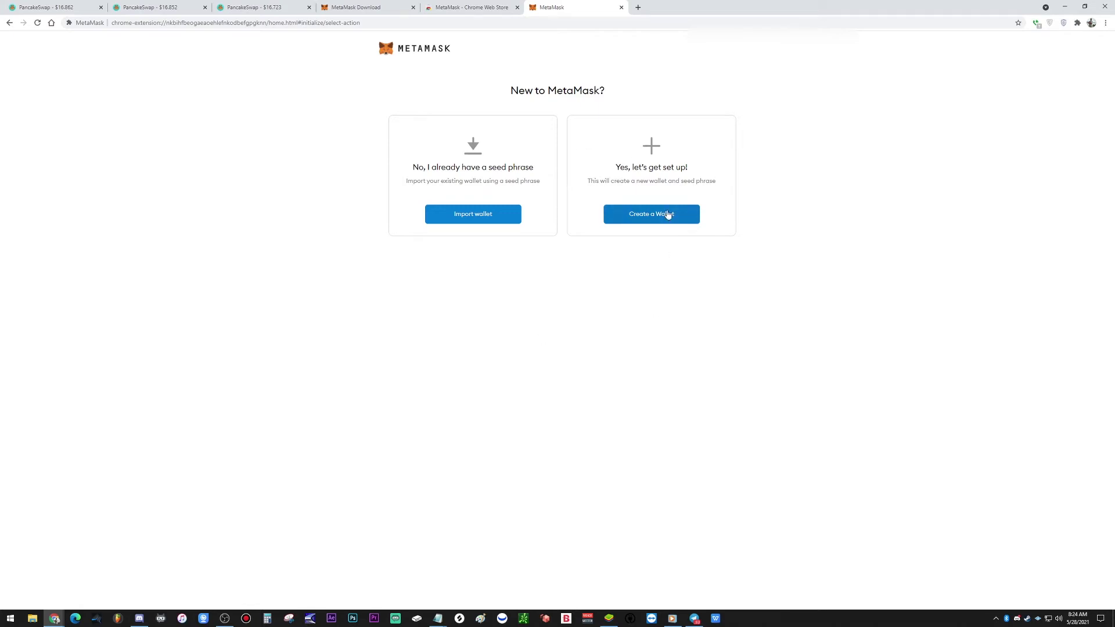
pyautogui.click(657, 226)
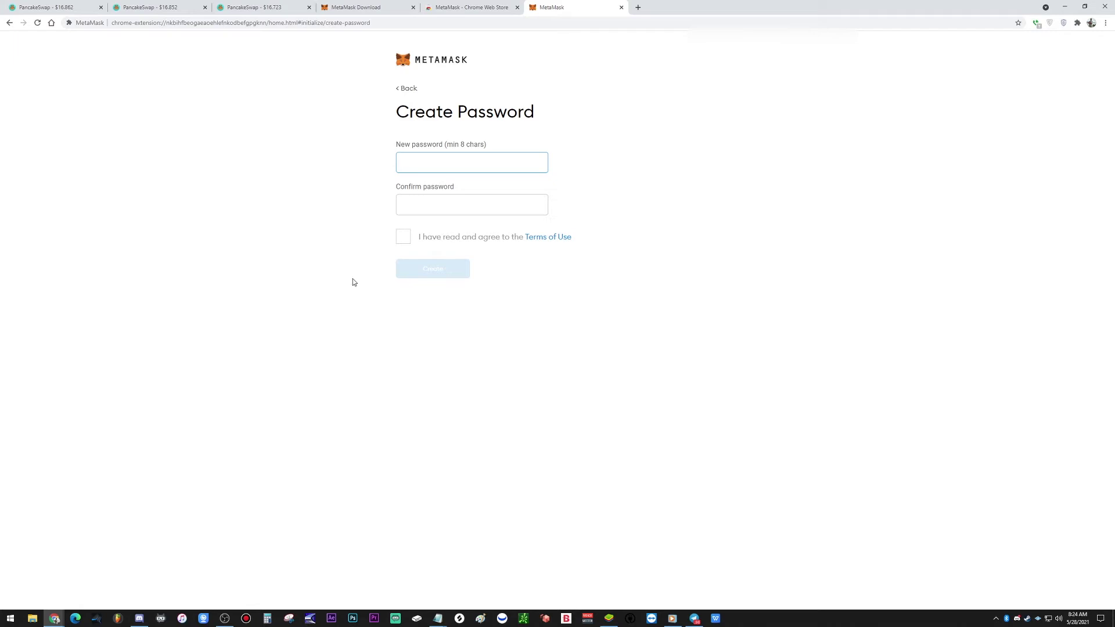
# - Enter and confirm the new wallet password, agree to the Terms of Use and create the wallet
pyautogui.write('••••••••')
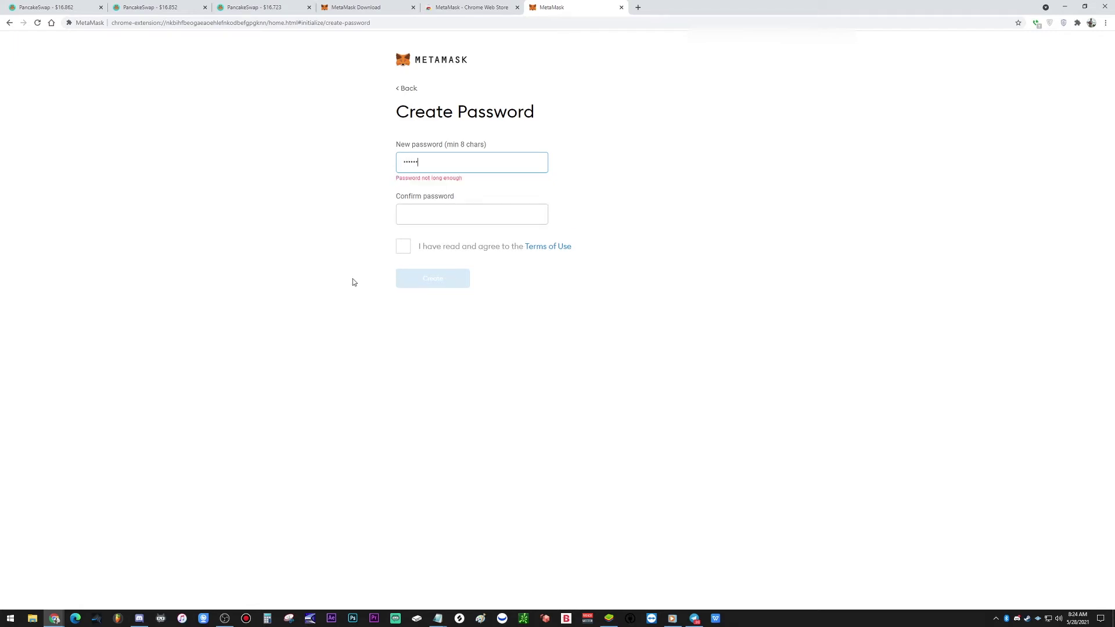
pyautogui.write('••')
pyautogui.press('Tab')
pyautogui.write('•••••••')
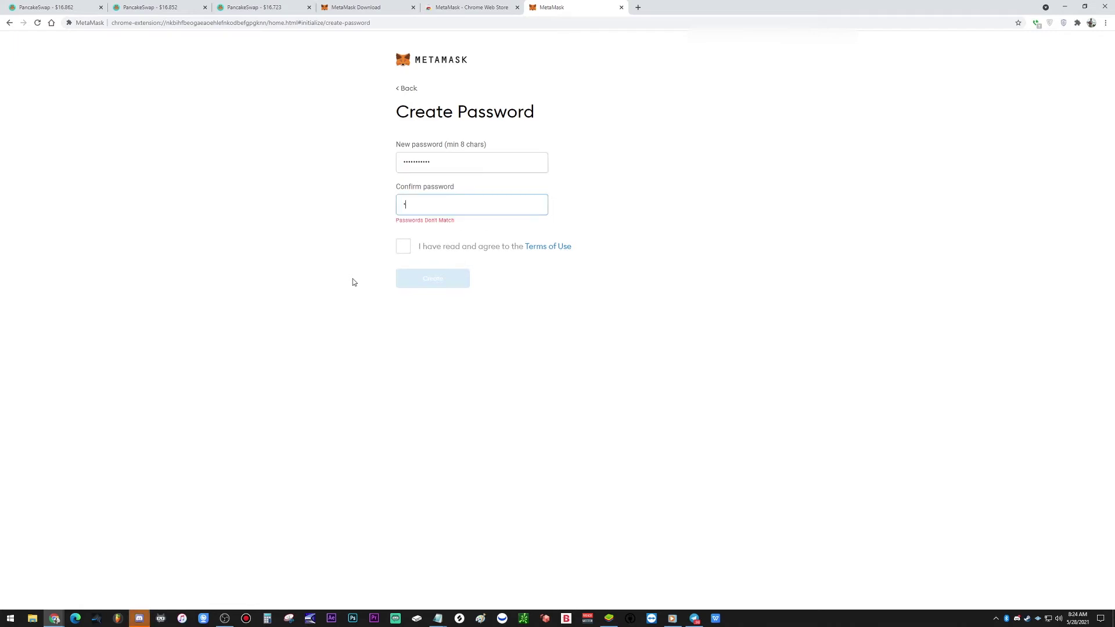
pyautogui.write('••••')
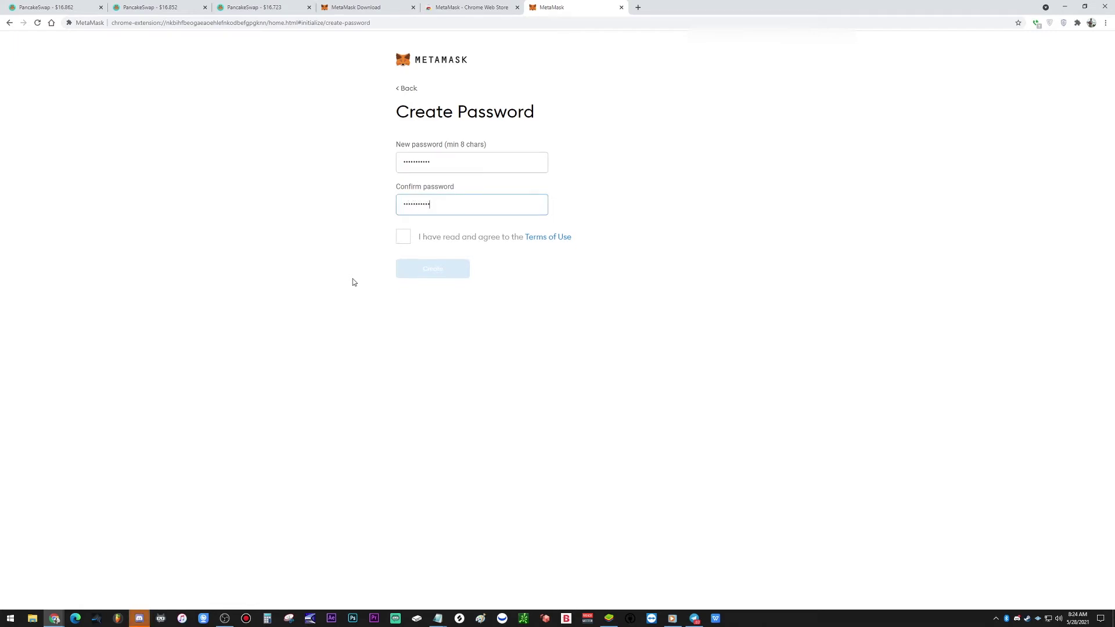
pyautogui.click(403, 237)
pyautogui.click(452, 272)
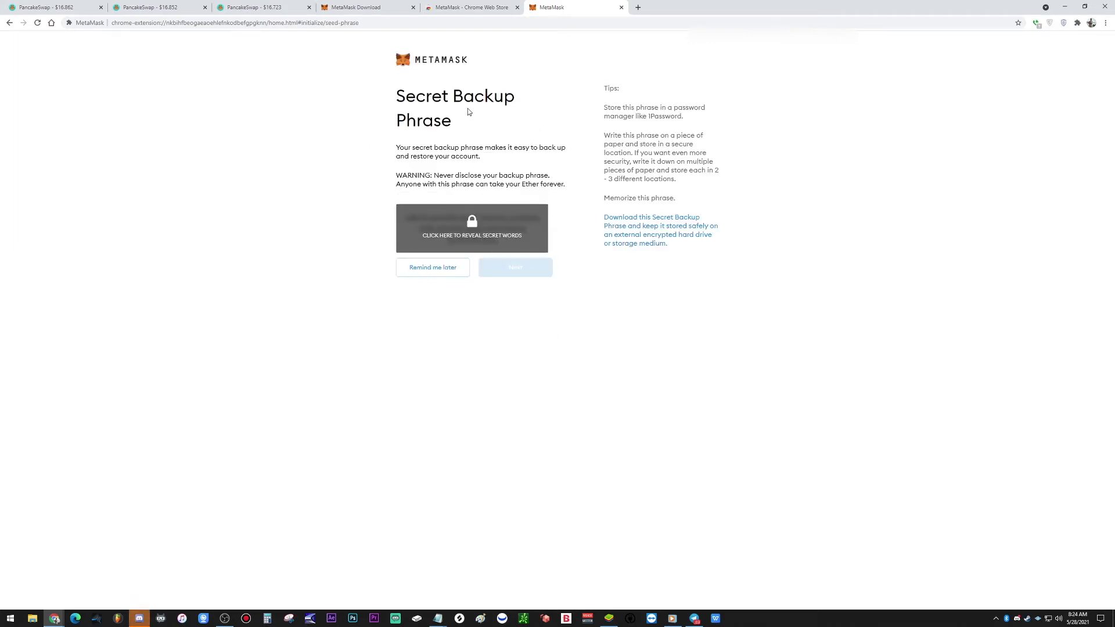
# - Postpone the secret backup phrase with a later reminder and dismiss the What's new notice
pyautogui.click(443, 274)
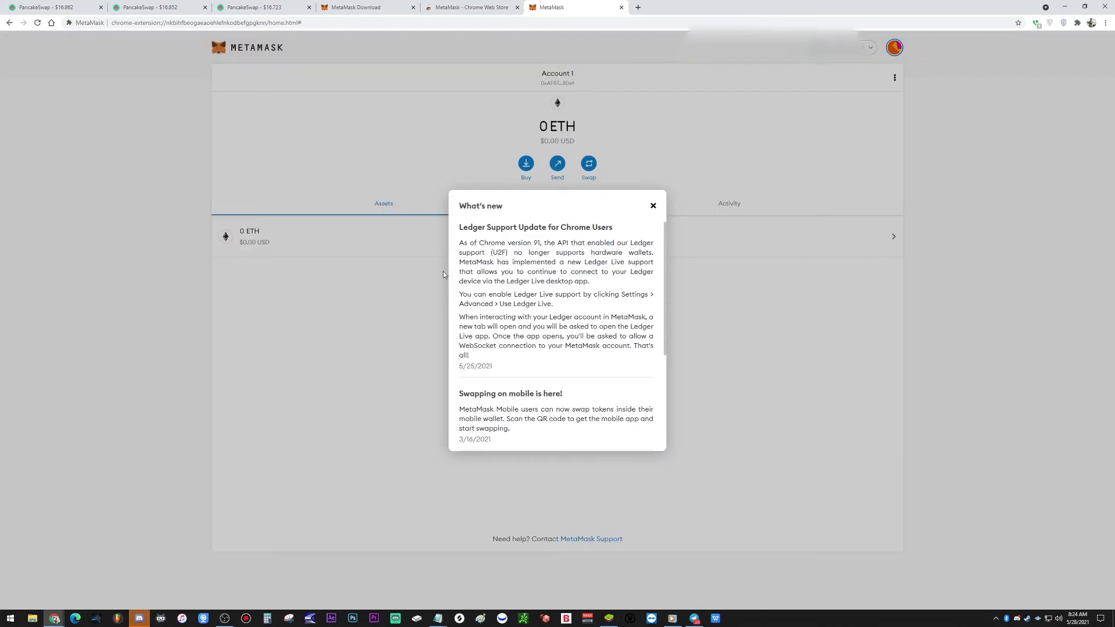
pyautogui.click(653, 206)
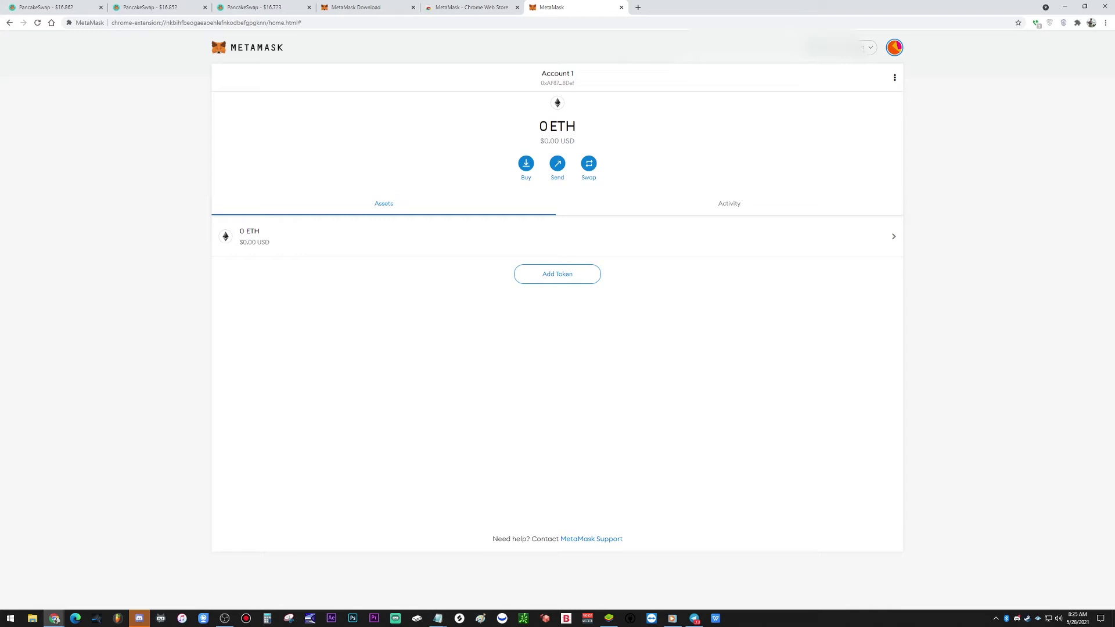
# - Look up "bsc mainnet" in a new tab and open the suggested SpartanProtocol Medium article on connecting MetaMask to BSC Mainnet
pyautogui.click(637, 7)
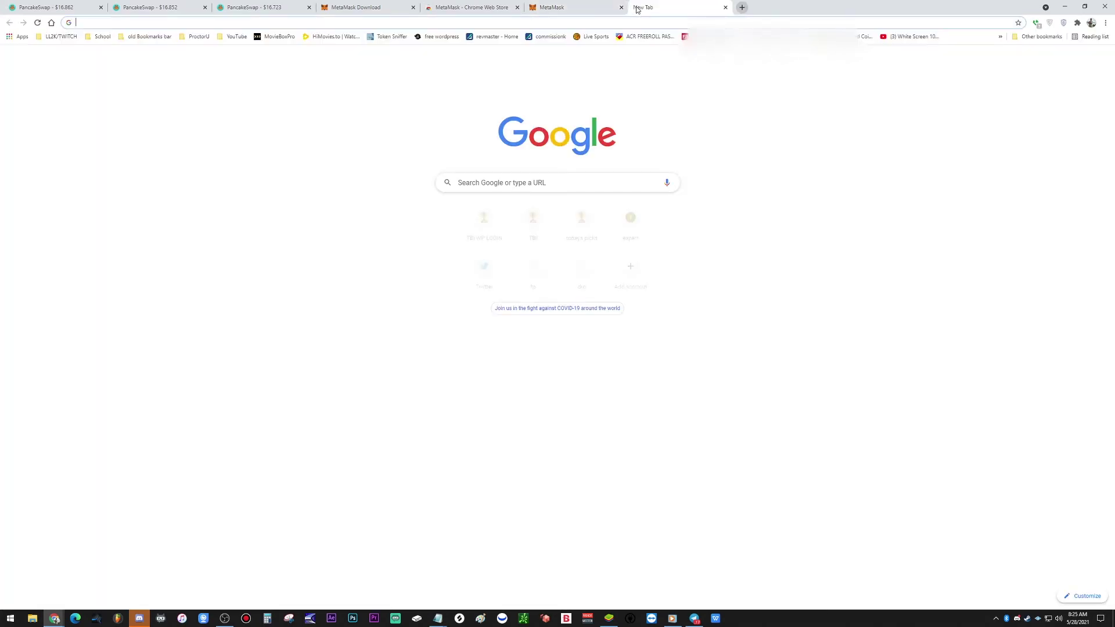
pyautogui.write('bsc mainnet')
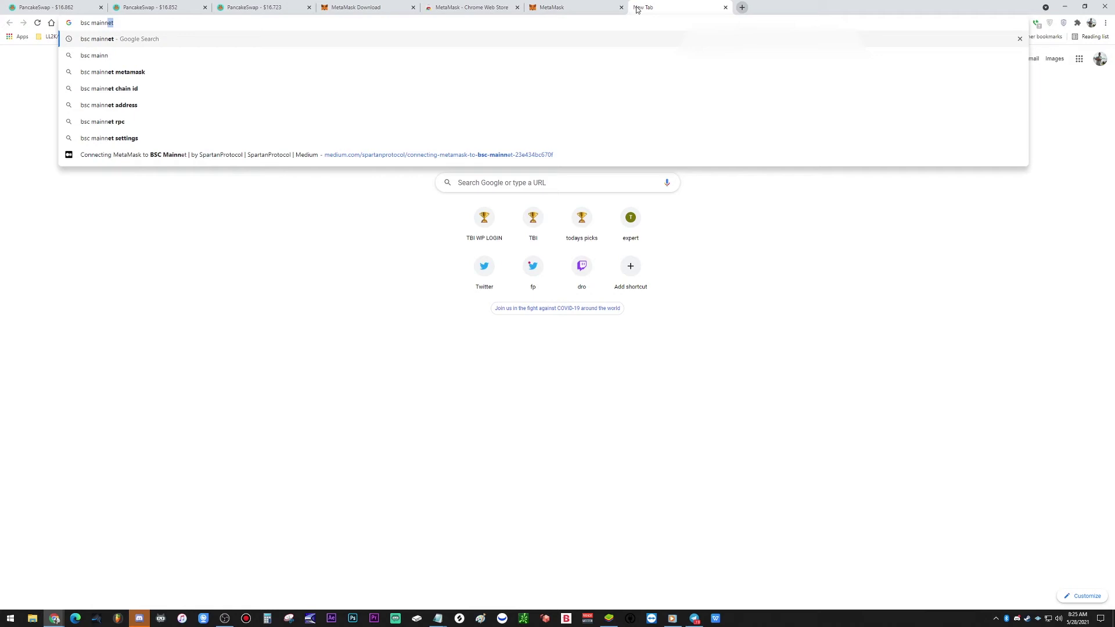
pyautogui.press('Down')
pyautogui.press('Down')
pyautogui.press('Down')
pyautogui.press('Down')
pyautogui.press('Down')
pyautogui.press('Down')
pyautogui.press('Down')
pyautogui.press('Return')
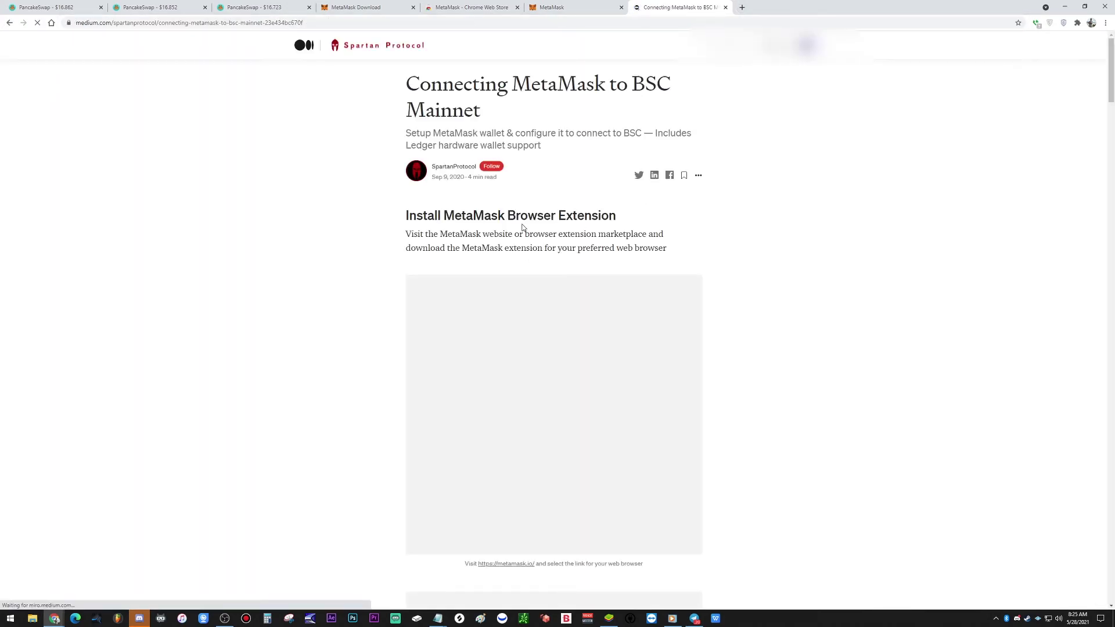
# - Find the article's Custom RPC section and examine the BSC Mainnet network details it lists
pyautogui.scroll(-7, 521, 199)
pyautogui.scroll(-20, 521, 199)
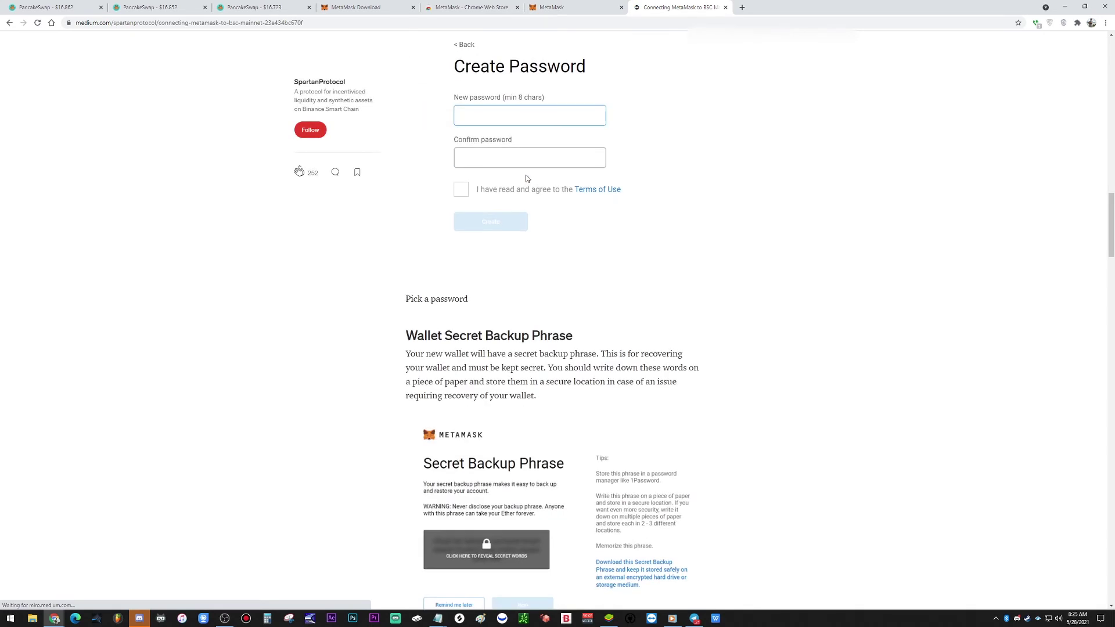
pyautogui.scroll(-20, 526, 168)
pyautogui.scroll(2, 534, 161)
pyautogui.scroll(4, 534, 161)
pyautogui.moveTo(512, 279)
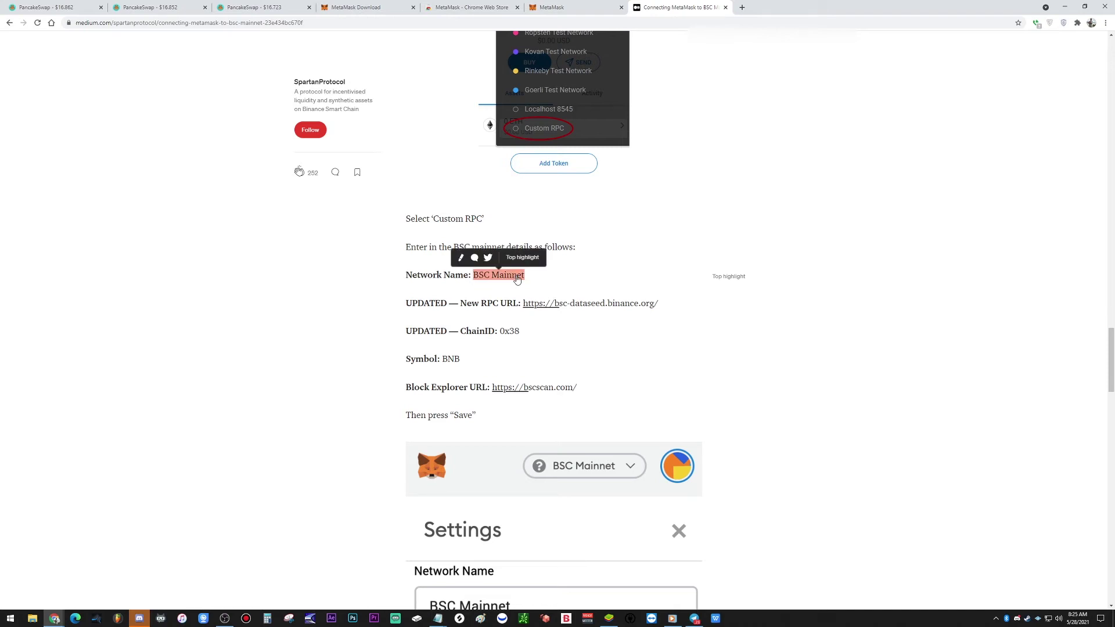
pyautogui.scroll(-6, 523, 265)
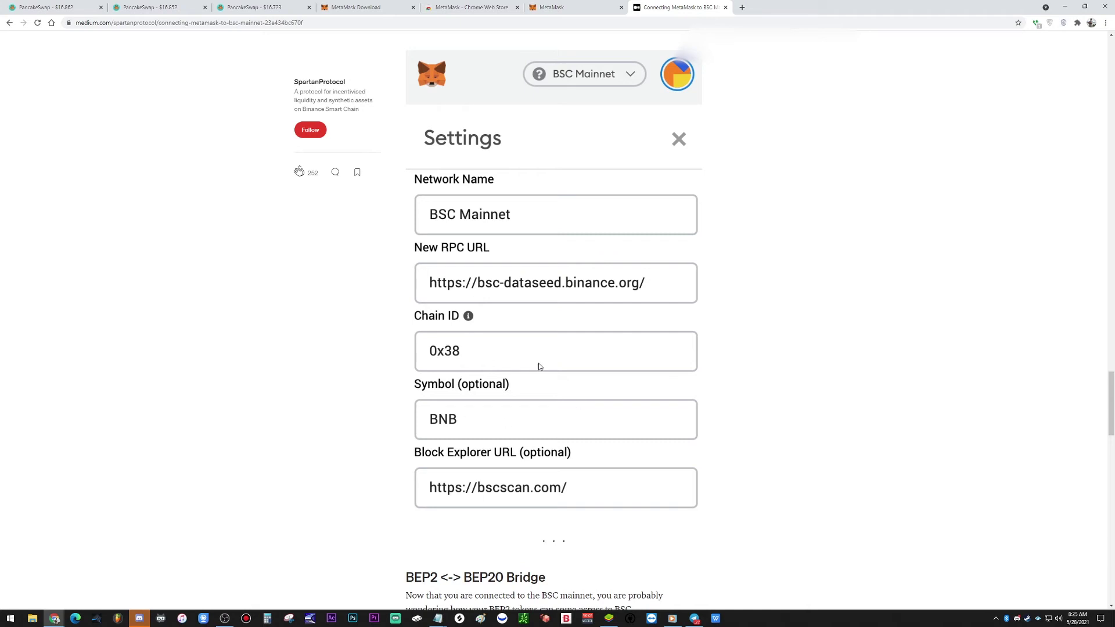
pyautogui.scroll(6, 538, 365)
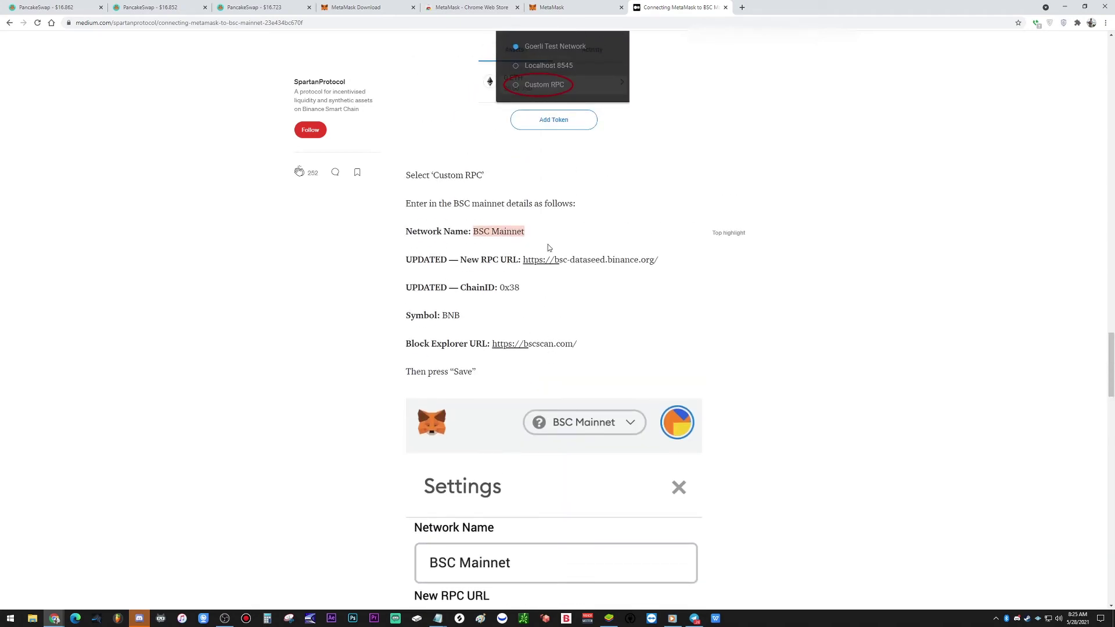
pyautogui.scroll(-2, 542, 266)
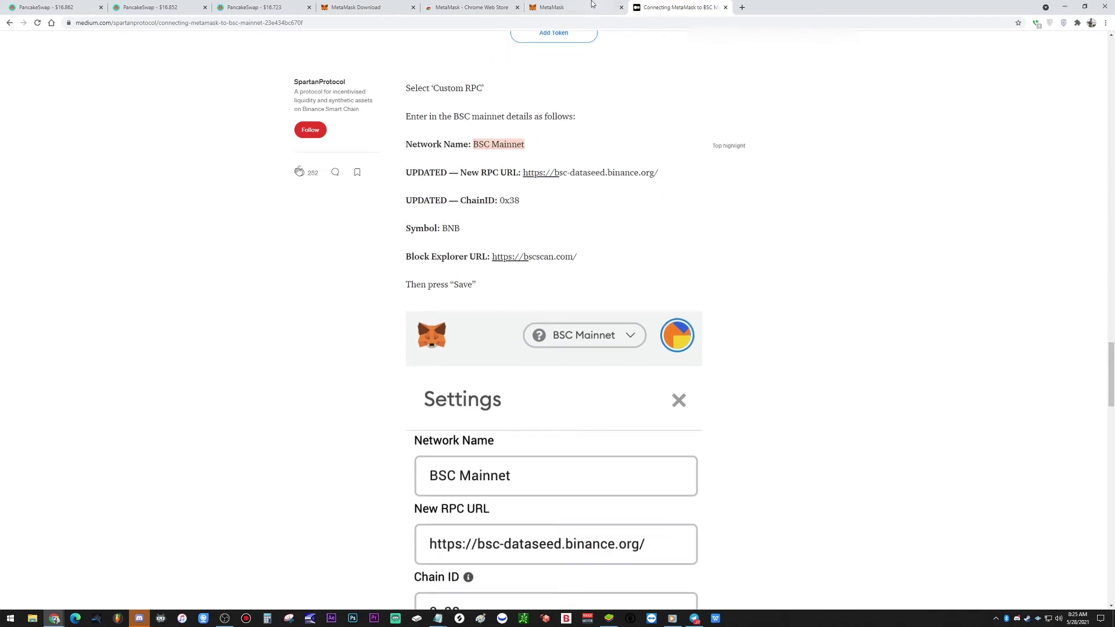
# - Return to the MetaMask wallet and start adding a Custom RPC network
pyautogui.click(591, 4)
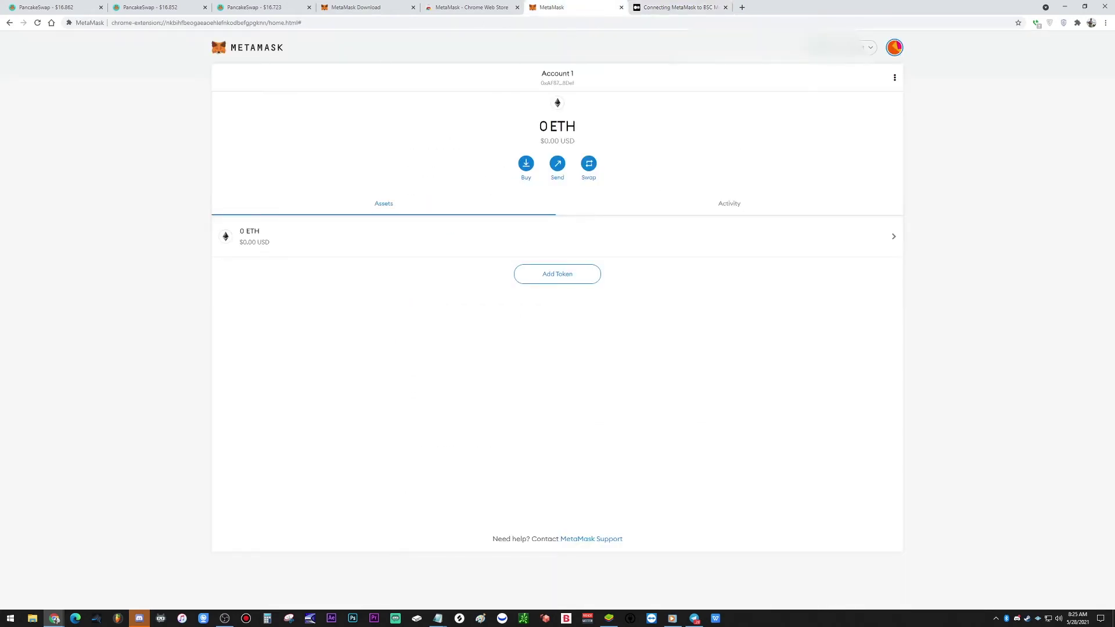
pyautogui.rightClick(867, 48)
pyautogui.click(847, 64)
pyautogui.click(868, 50)
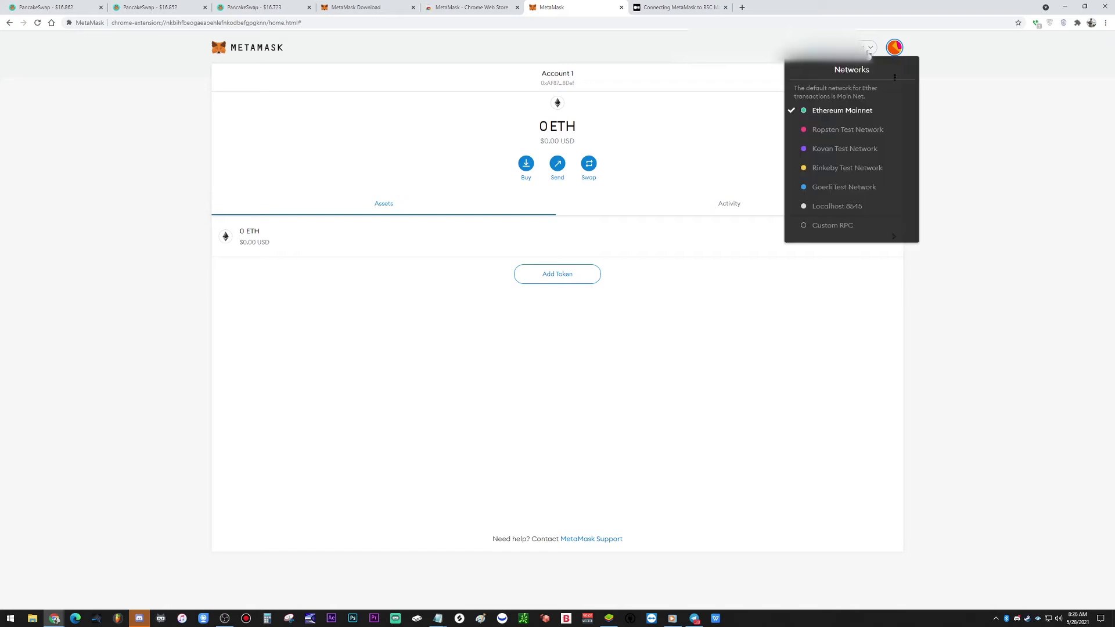
pyautogui.click(834, 228)
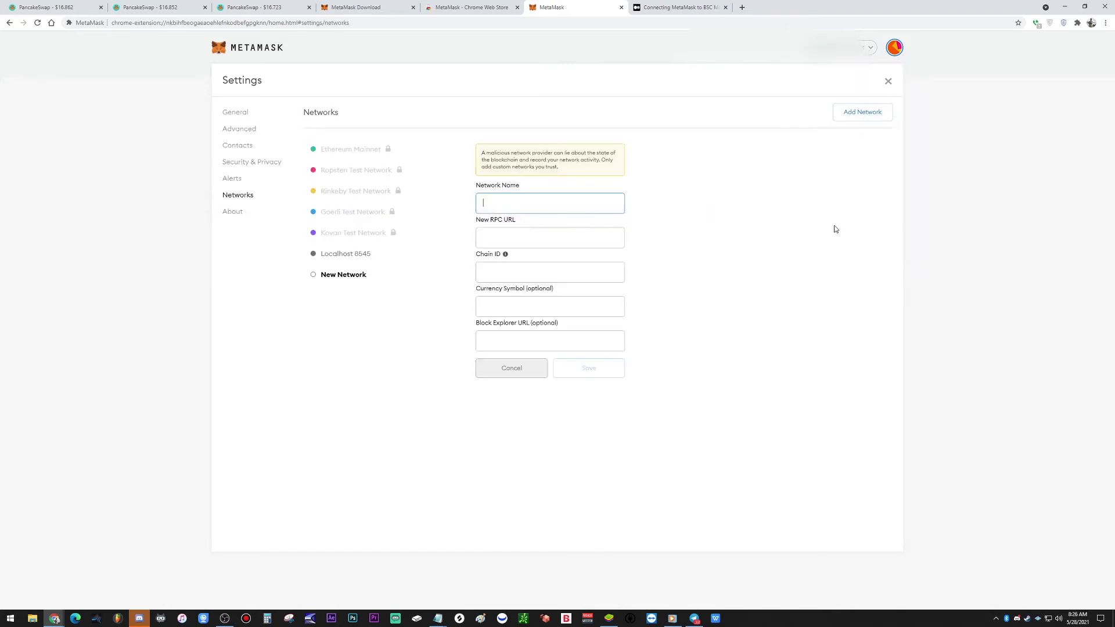
# - Copy the network name BSC Mainnet from the article into the new network's name
pyautogui.click(644, 8)
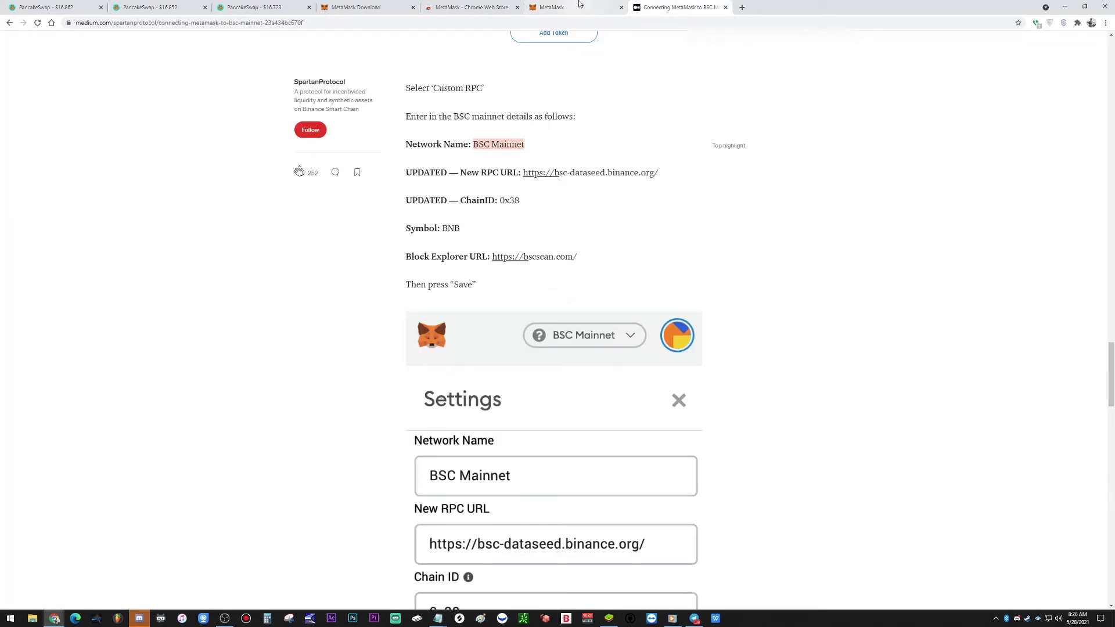
pyautogui.moveTo(525, 145); pyautogui.dragTo(475, 145)
pyautogui.hotkey('ctrl', 'c')
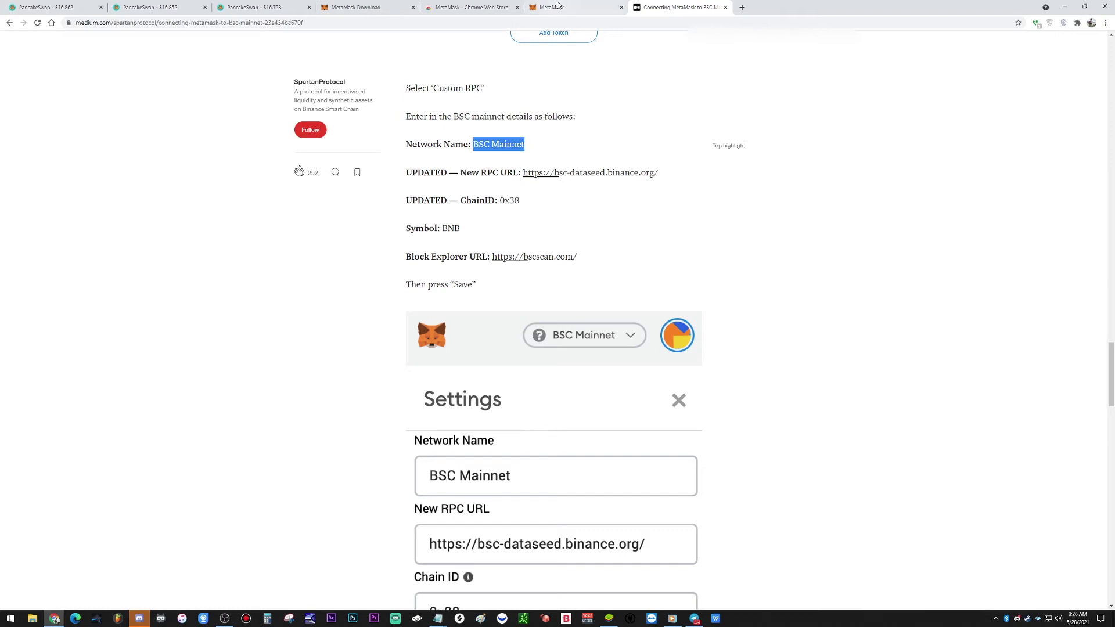
pyautogui.click(551, 8)
pyautogui.click(522, 205)
pyautogui.hotkey('ctrl', 'v')
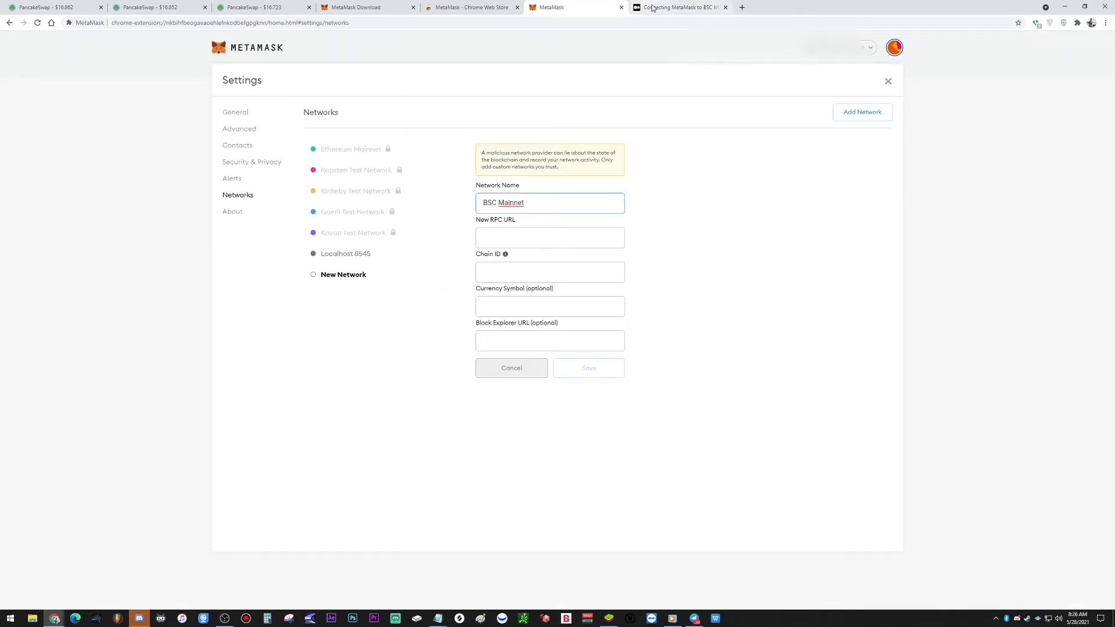
pyautogui.click(674, 7)
pyautogui.moveTo(659, 173); pyautogui.dragTo(522, 174)
pyautogui.hotkey('ctrl', 'c')
pyautogui.click(581, 7)
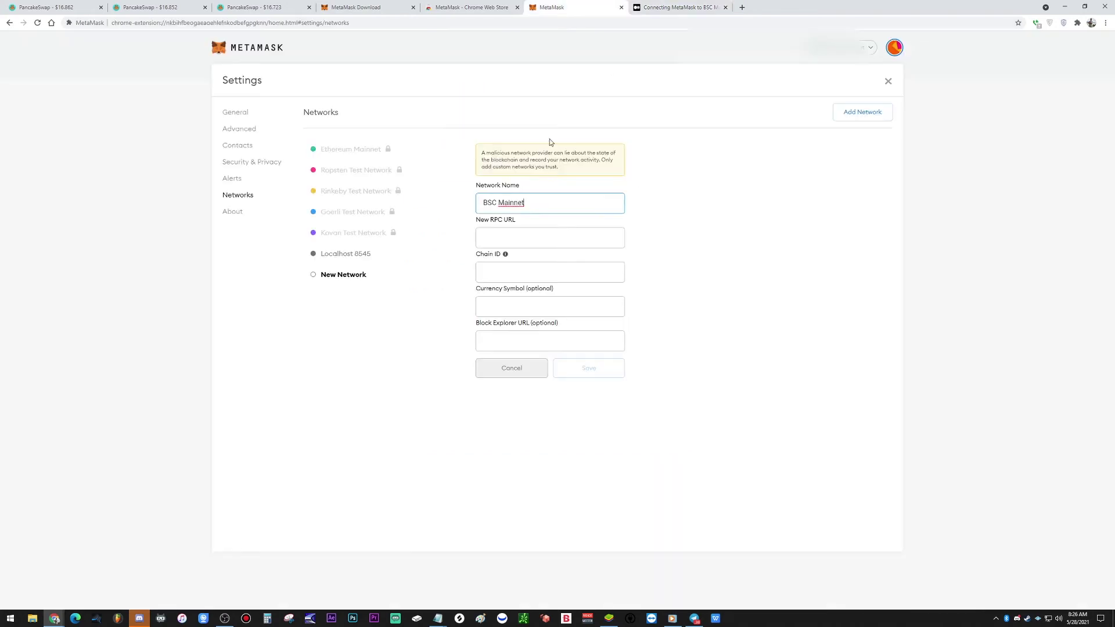
pyautogui.click(530, 237)
pyautogui.hotkey('ctrl', 'v')
# - Copy the chain ID 0x38 from the article into the new network's Chain ID
pyautogui.click(680, 7)
pyautogui.moveTo(522, 204); pyautogui.dragTo(499, 206)
pyautogui.hotkey('ctrl', 'c')
pyautogui.click(551, 7)
pyautogui.click(525, 271)
pyautogui.hotkey('ctrl', 'v')
# - Copy the symbol BNB from the article into the new network's currency symbol
pyautogui.click(651, 6)
pyautogui.moveTo(460, 229); pyautogui.dragTo(442, 229)
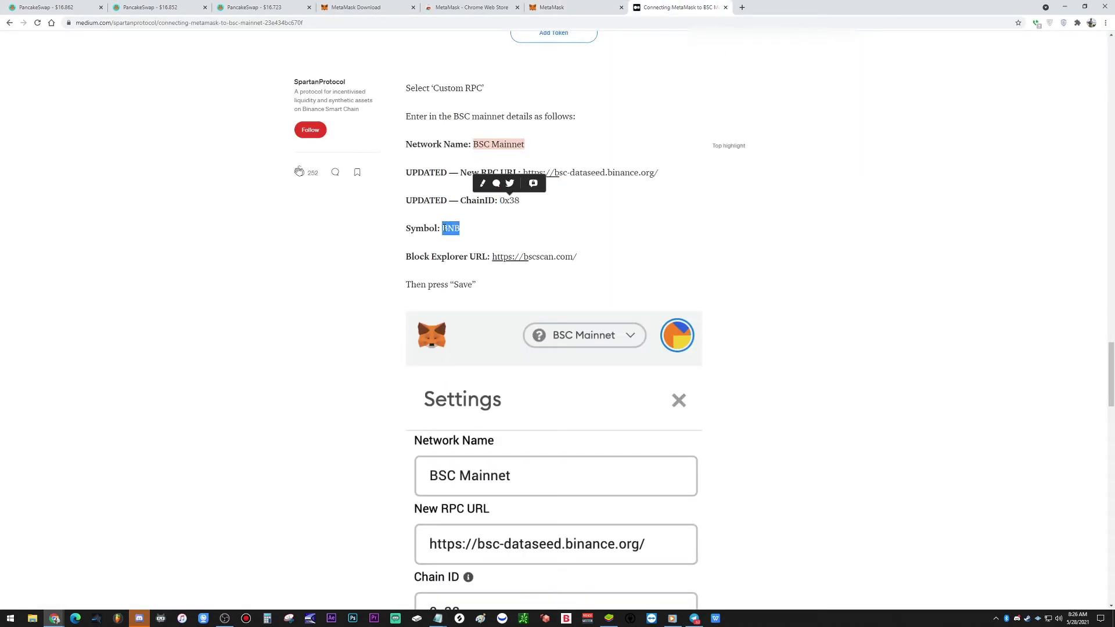
pyautogui.hotkey('ctrl', 'c')
pyautogui.click(557, 7)
pyautogui.press('Tab')
pyautogui.hotkey('ctrl', 'v')
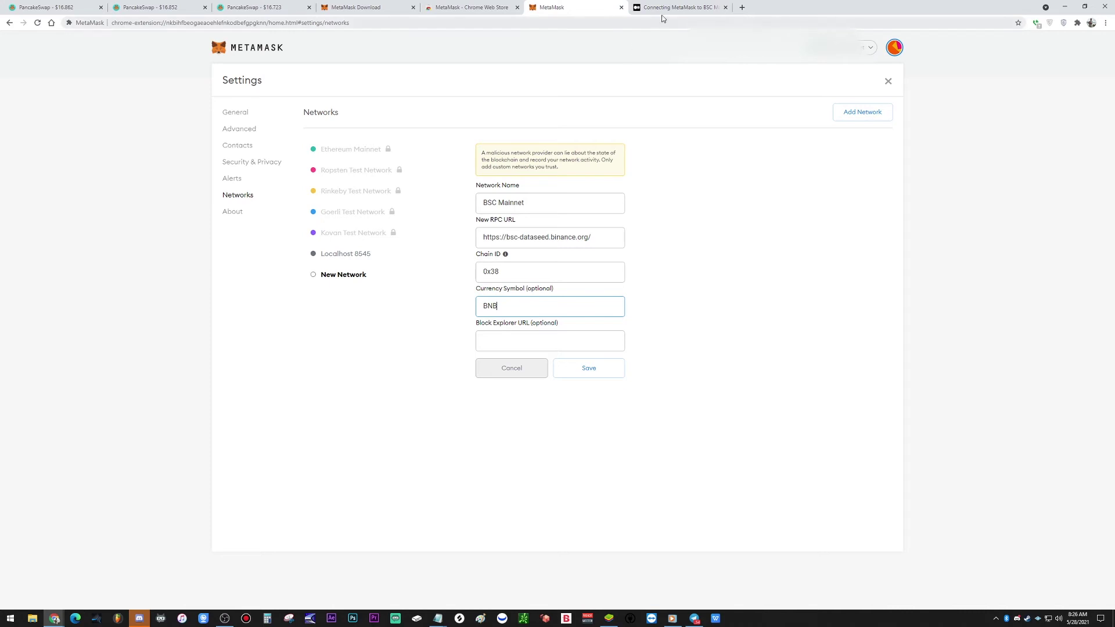
pyautogui.click(667, 7)
pyautogui.moveTo(578, 256); pyautogui.dragTo(491, 257)
pyautogui.hotkey('ctrl', 'c')
pyautogui.click(555, 7)
pyautogui.press('Tab')
pyautogui.hotkey('ctrl', 'v')
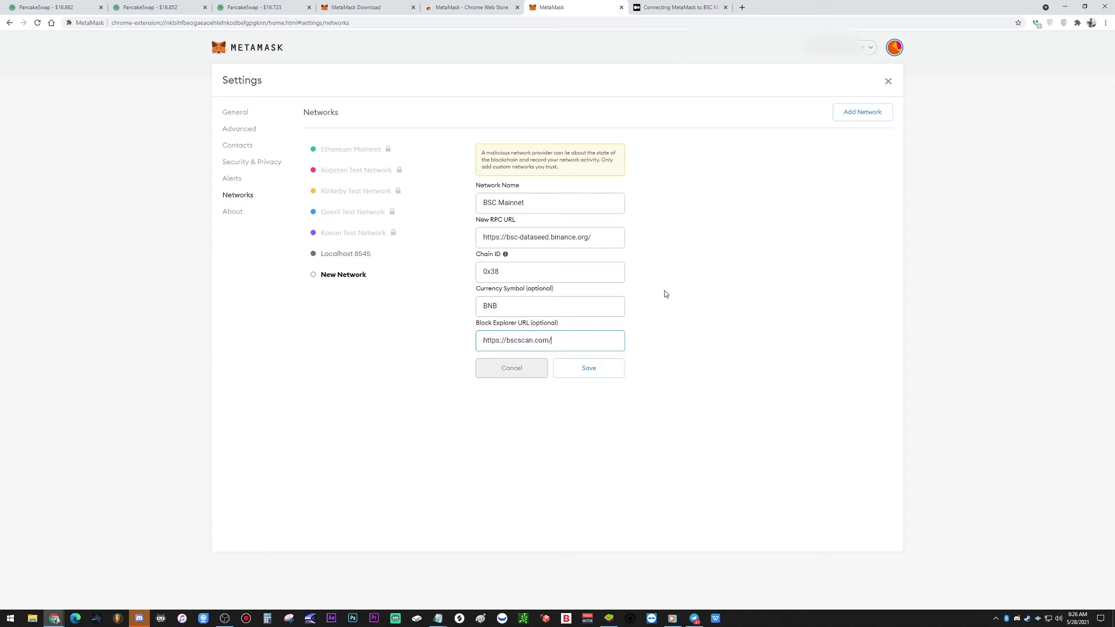
# - Save the BSC Mainnet custom network in MetaMask's network settings
pyautogui.click(598, 376)
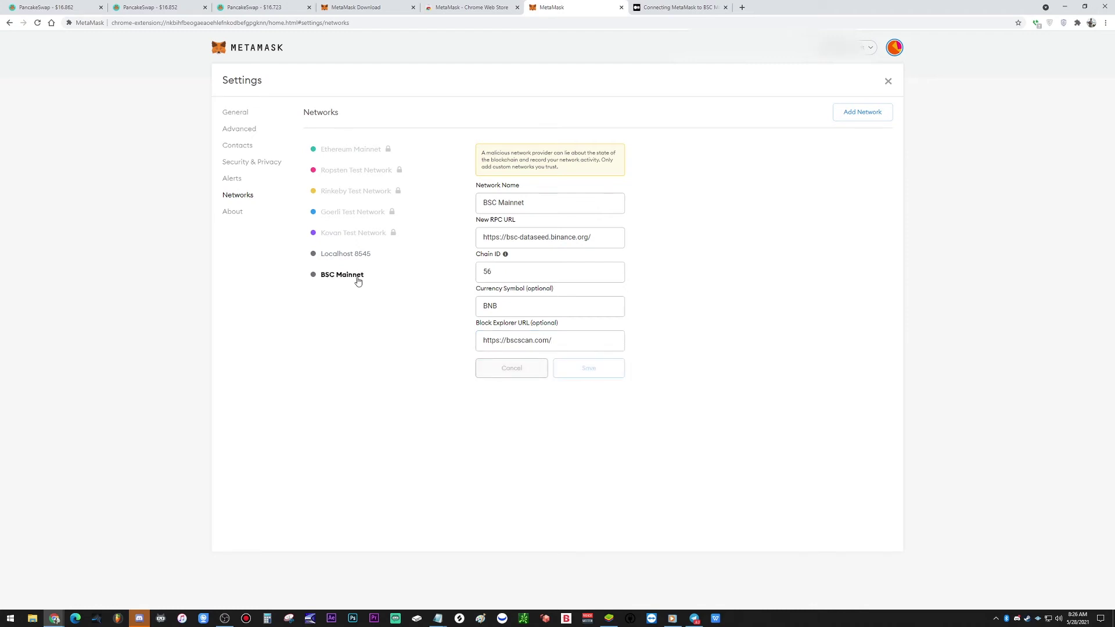
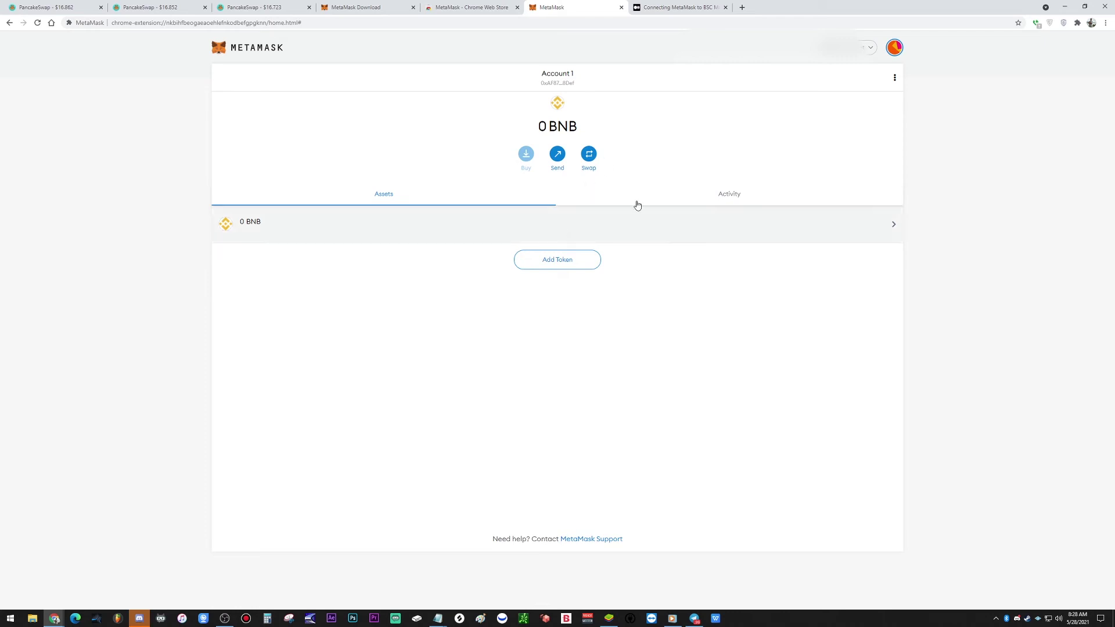
# - Pin the MetaMask extension to Chrome's toolbar and close the extensions list
pyautogui.click(1076, 23)
pyautogui.click(1057, 77)
pyautogui.click(1077, 23)
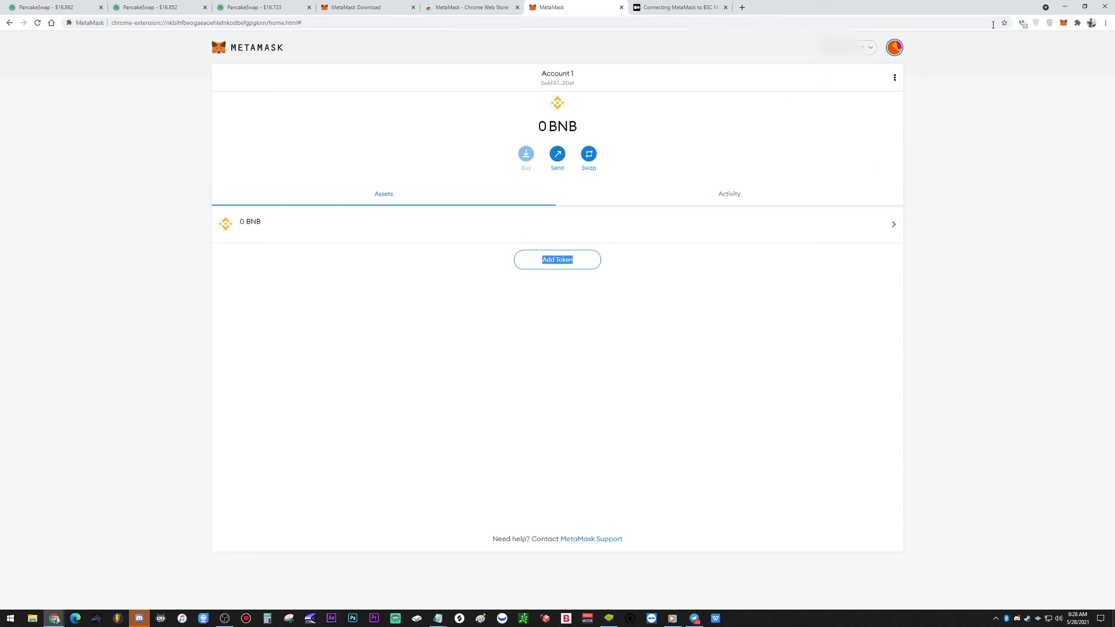
pyautogui.click(706, 342)
# - Open pancakeswap.finance in a new browser tab
pyautogui.click(742, 7)
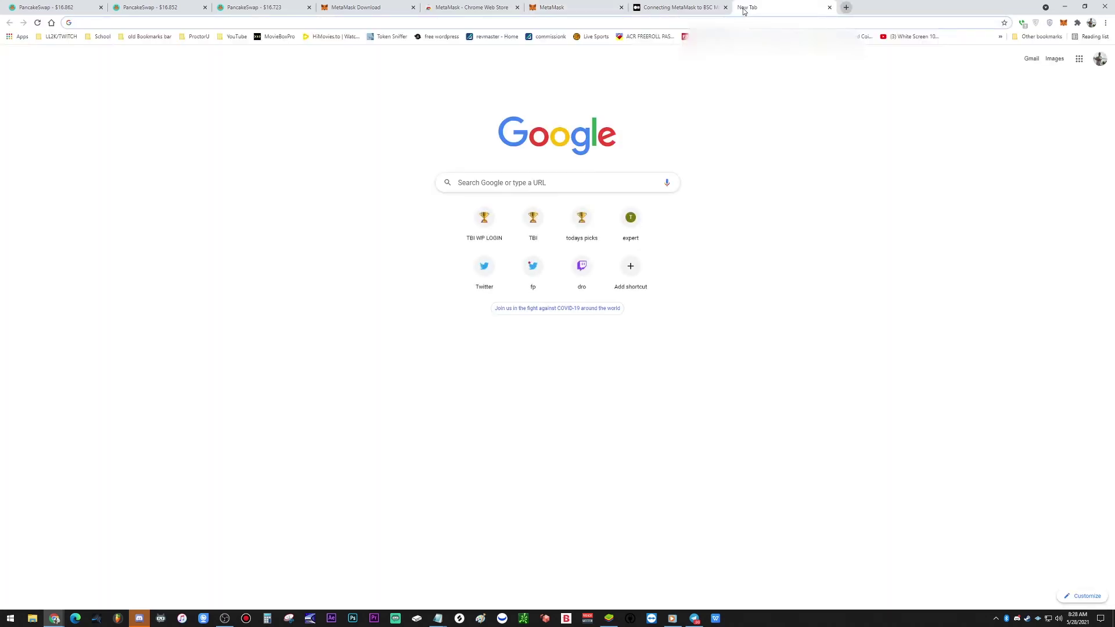
pyautogui.write('pancakeswap.finance')
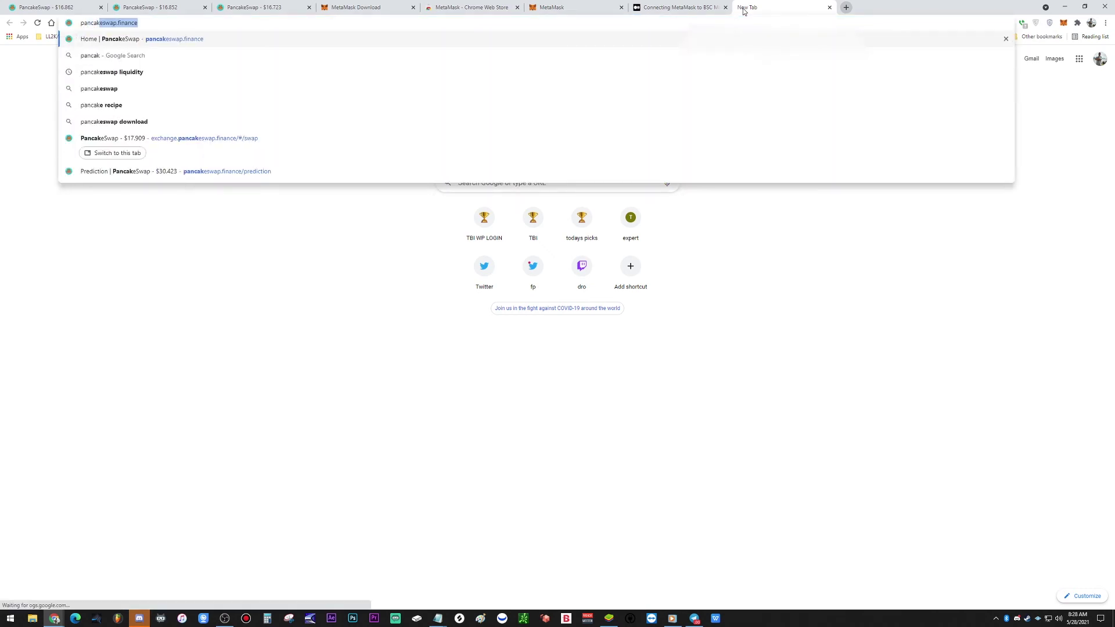
pyautogui.press('Return')
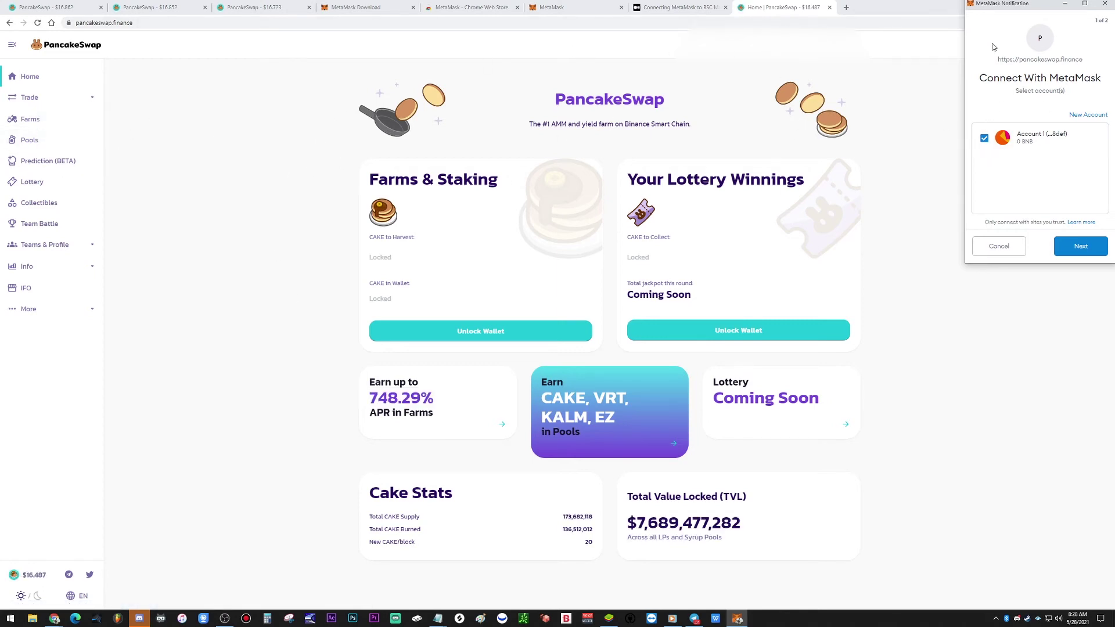
# - Connect MetaMask's Account 1 to PancakeSwap and compare the connected address with the one in the MetaMask wallet
pyautogui.click(1094, 251)
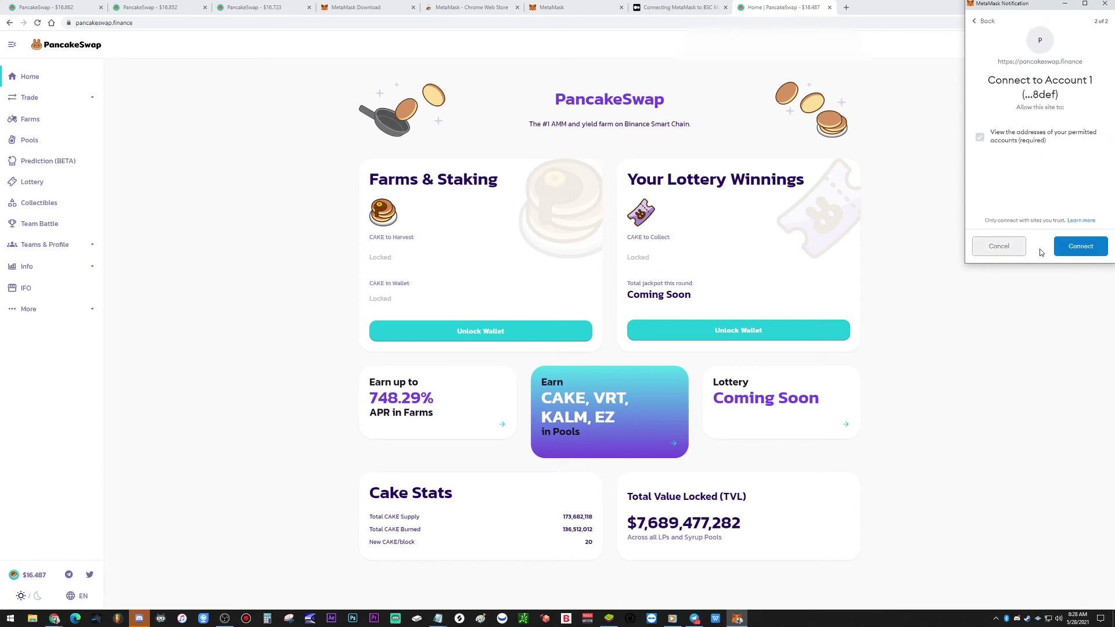
pyautogui.click(1080, 246)
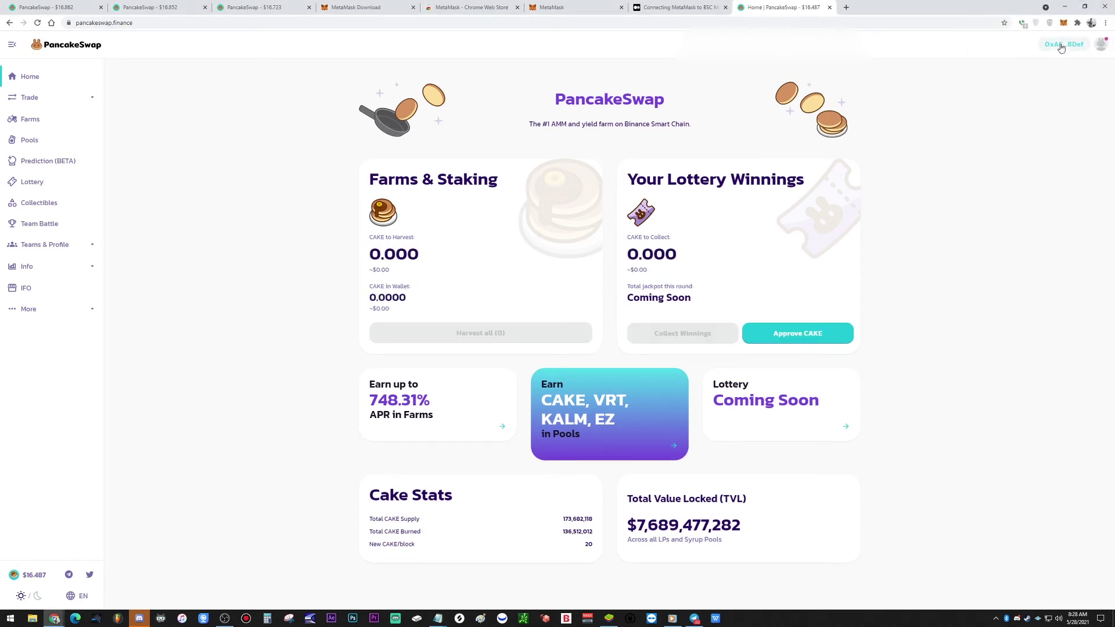
pyautogui.click(558, 7)
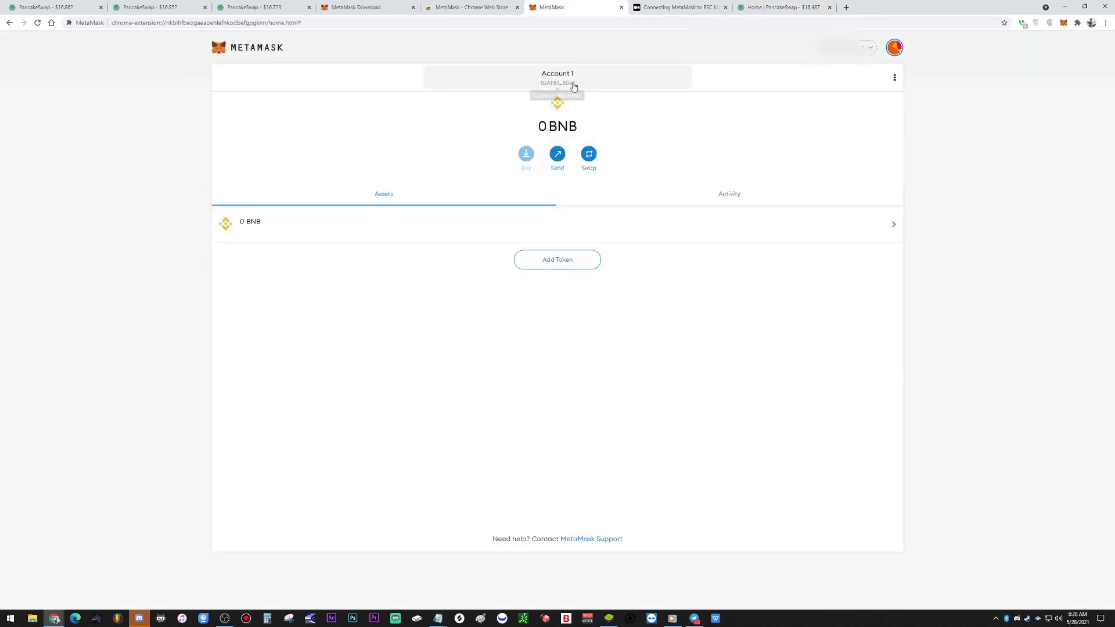
pyautogui.click(781, 5)
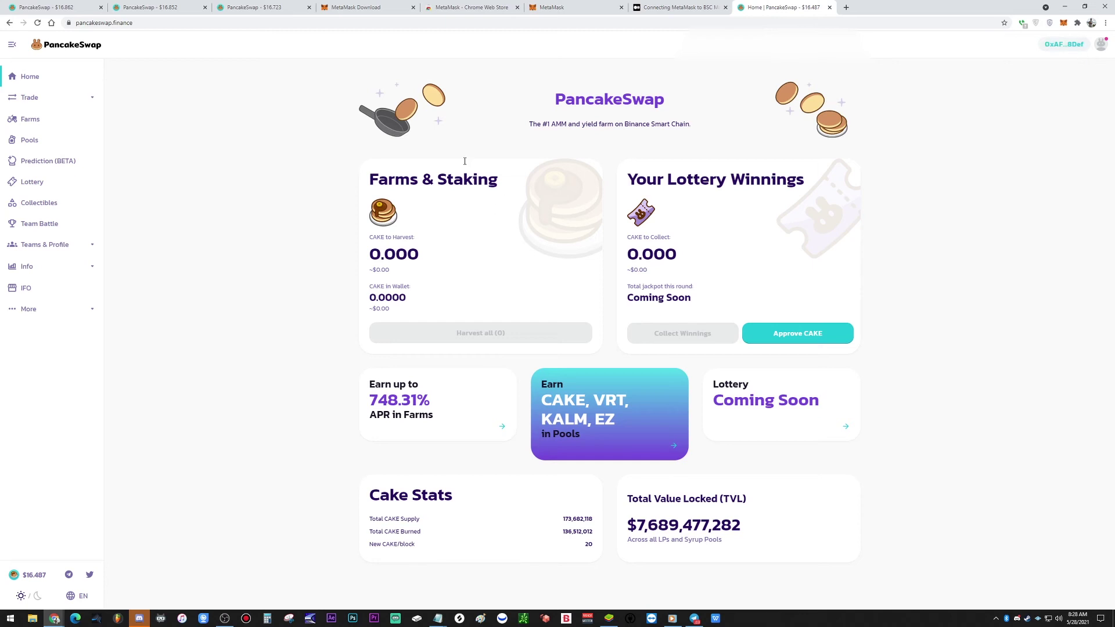
# - Open PancakeSwap's token Exchange page under Trade
pyautogui.click(40, 98)
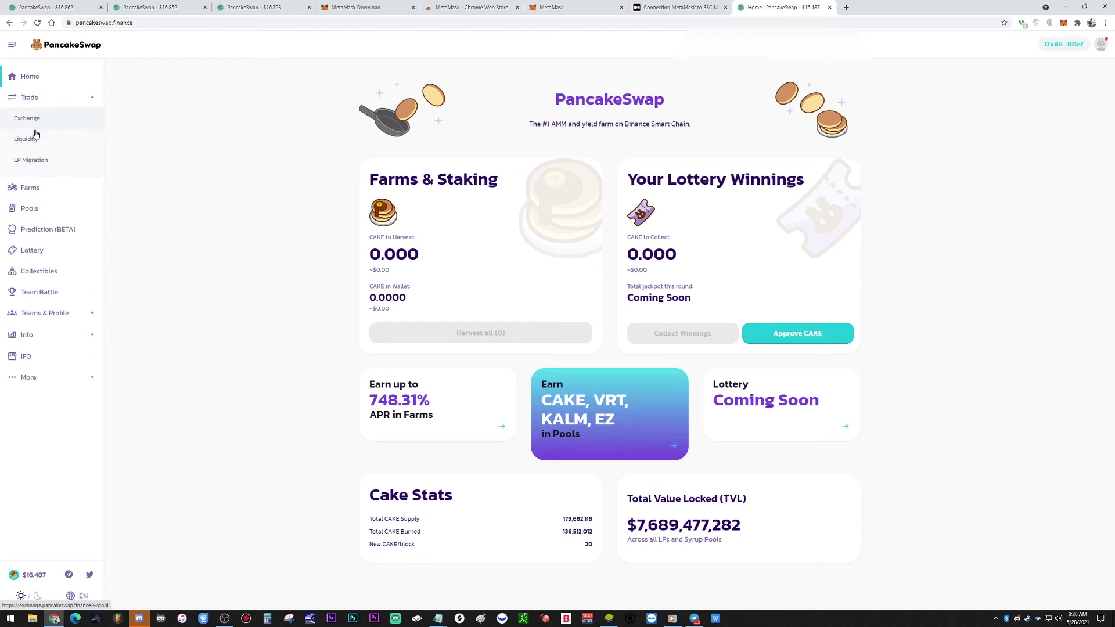
pyautogui.click(30, 119)
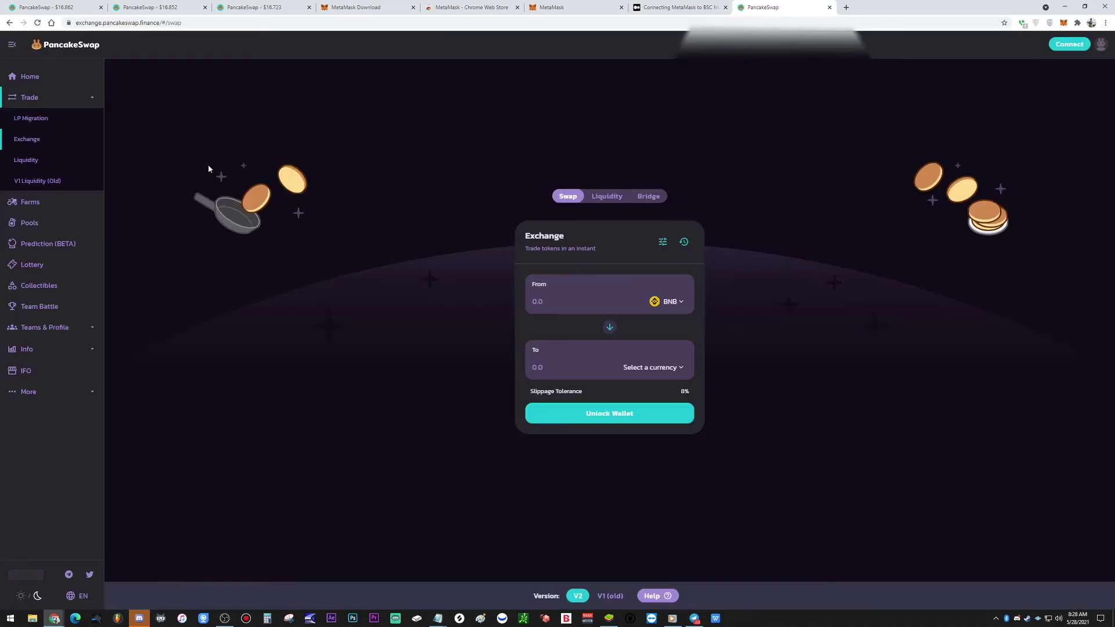
# - Try the collapsed navigation menu and the light theme on the exchange page, restoring the expanded menu and dark theme
pyautogui.click(13, 47)
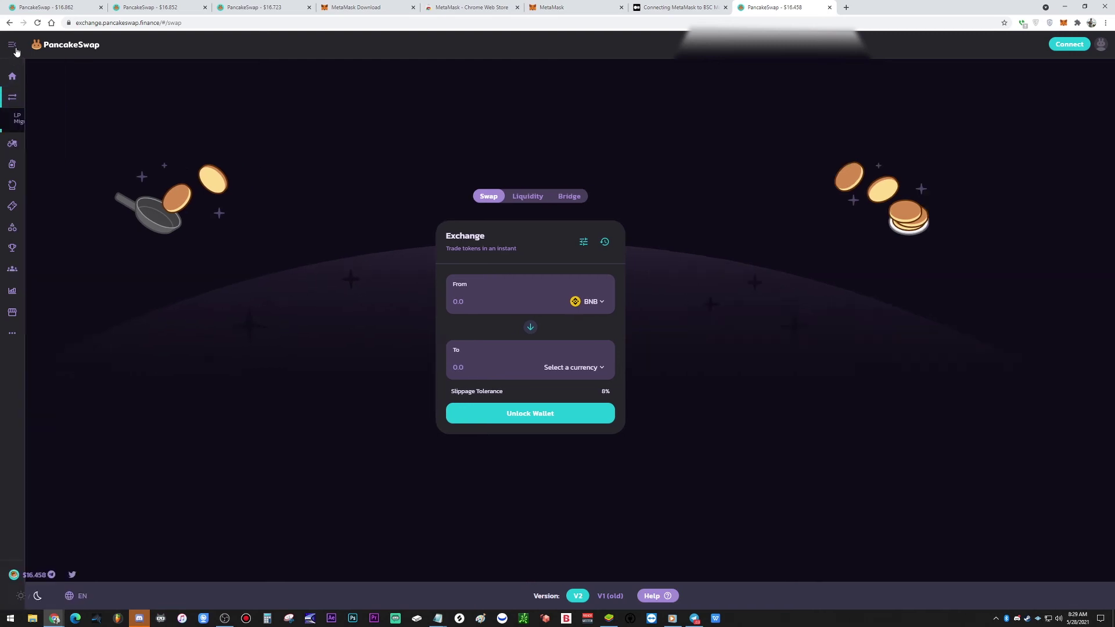
pyautogui.click(13, 46)
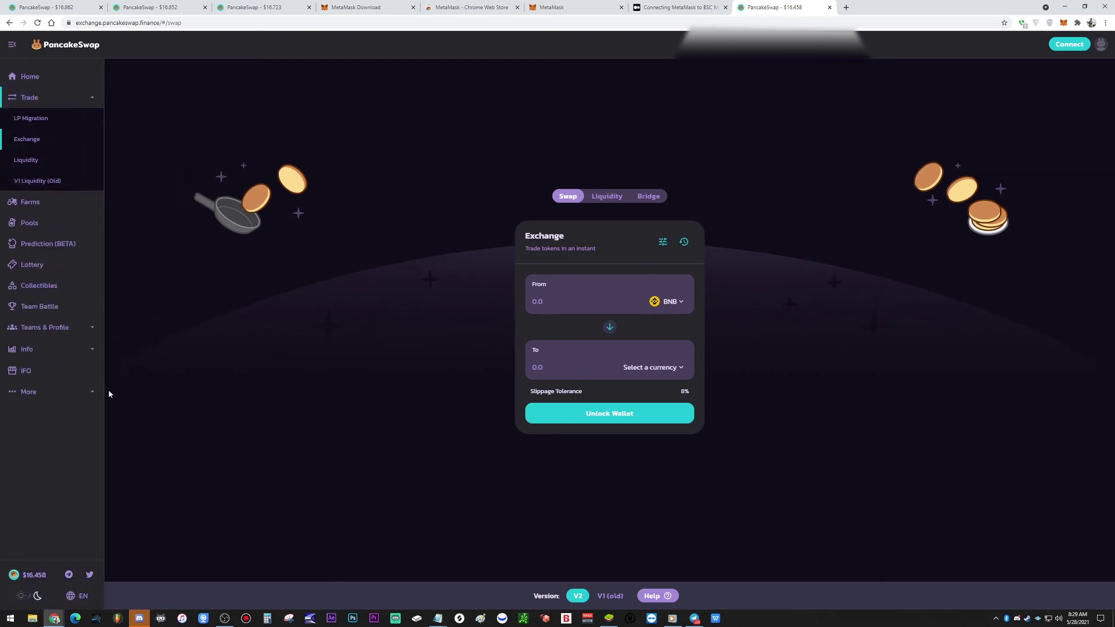
pyautogui.click(37, 597)
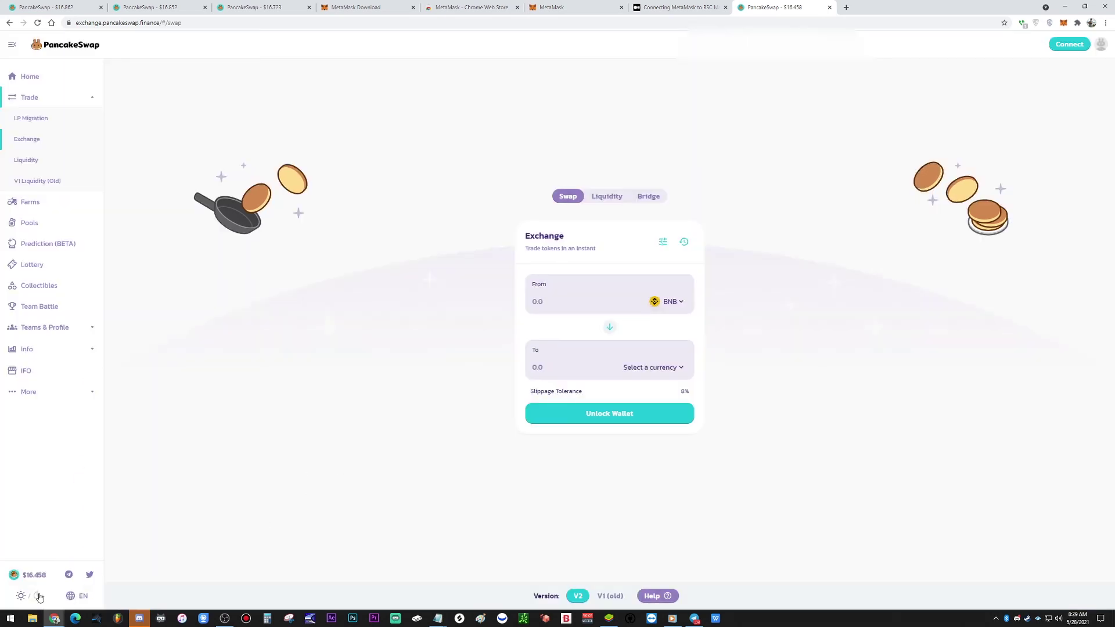
pyautogui.click(38, 597)
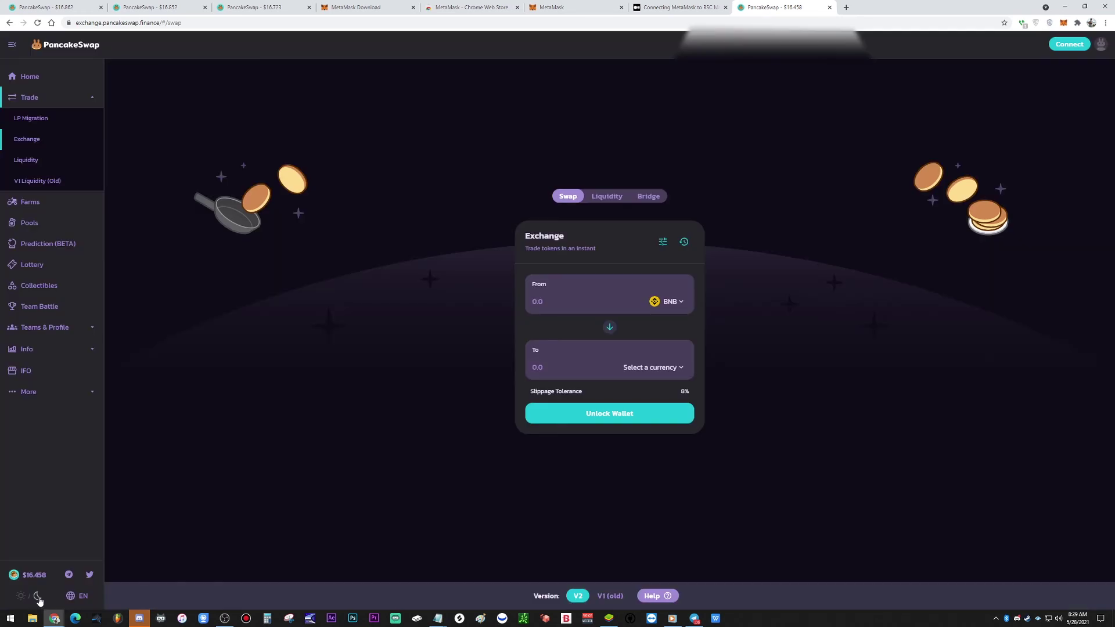
# - Collapse the navigation menu and connect MetaMask's Account 1 to the PancakeSwap exchange, leaving the token list without a selection
pyautogui.click(12, 44)
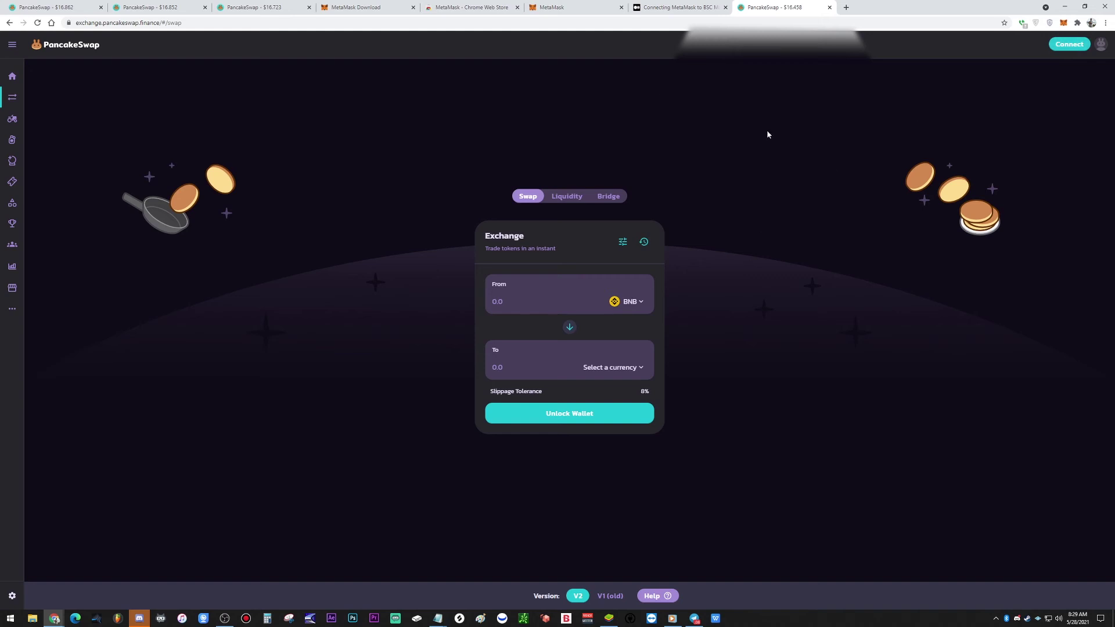
pyautogui.click(1068, 44)
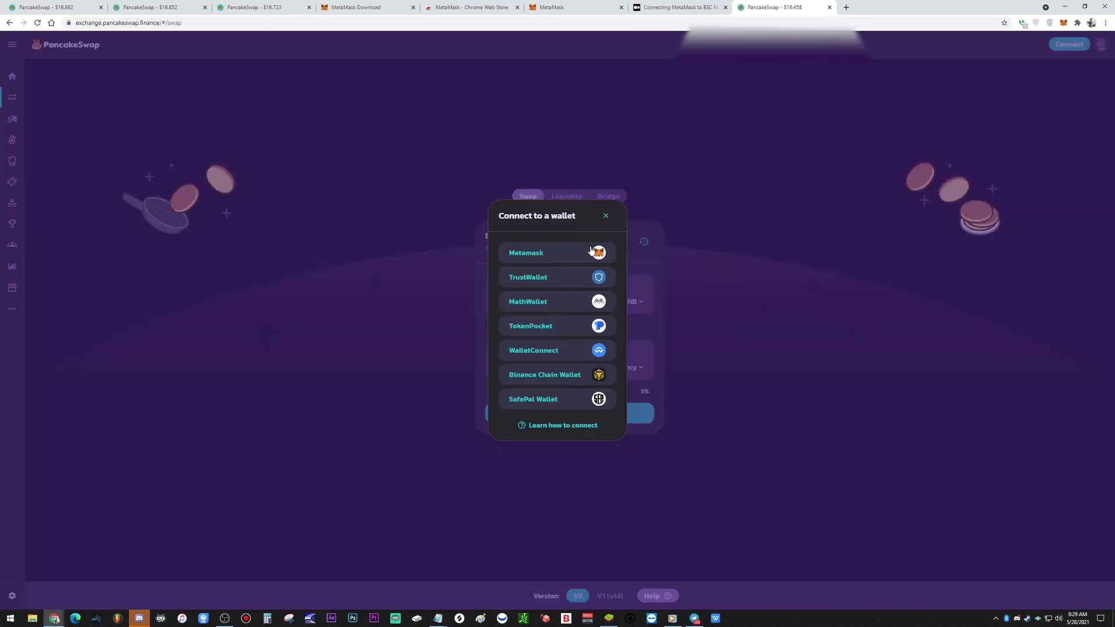
pyautogui.click(597, 253)
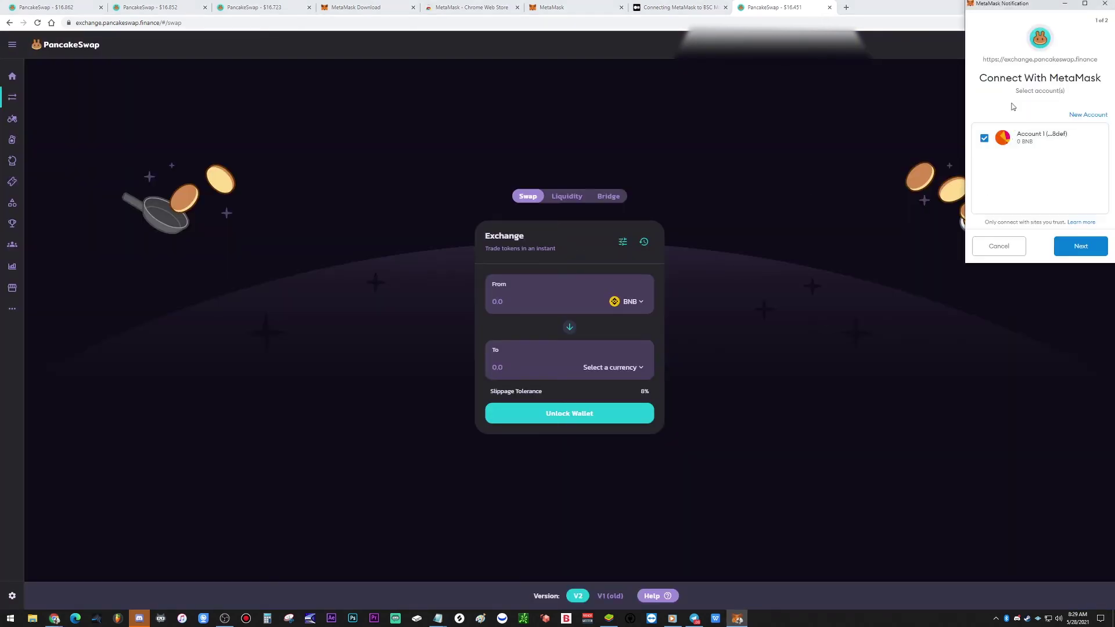
pyautogui.click(1078, 245)
pyautogui.click(1075, 245)
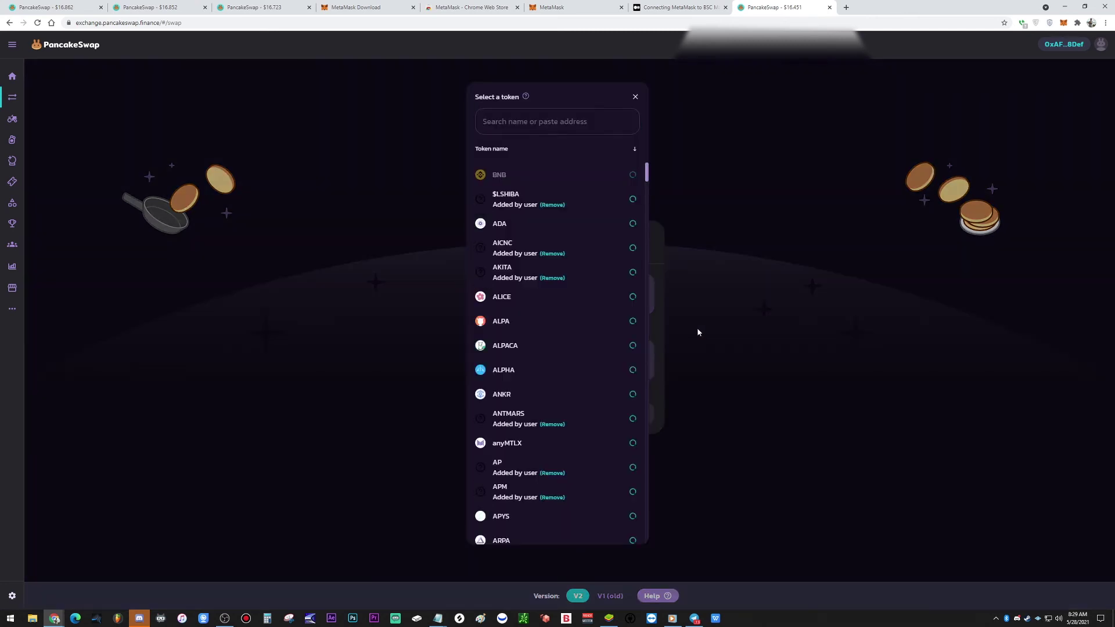
pyautogui.click(696, 328)
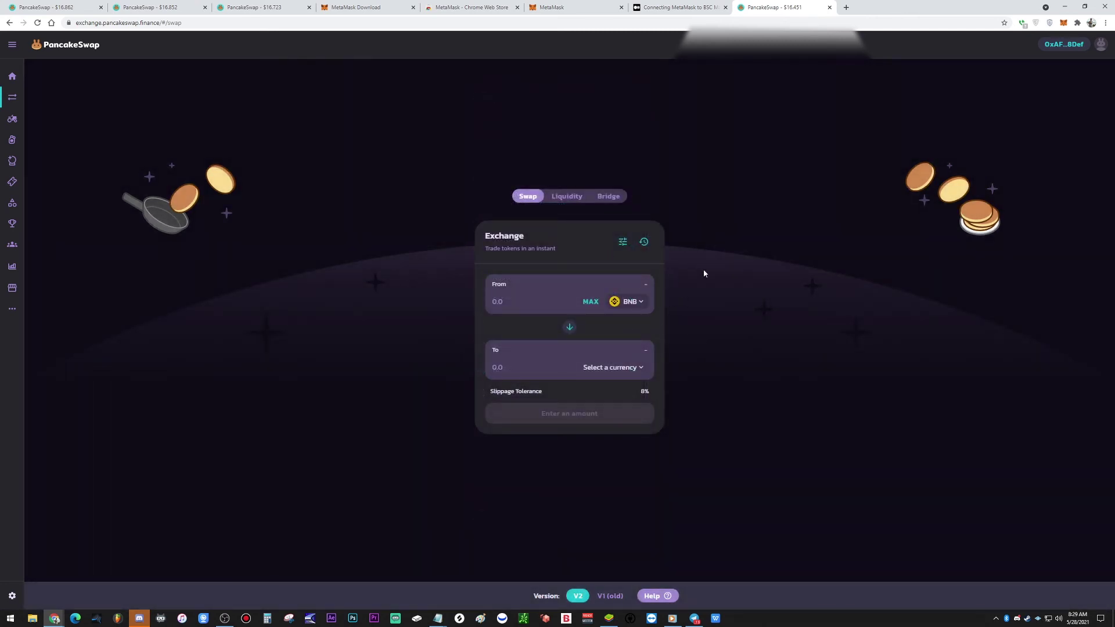